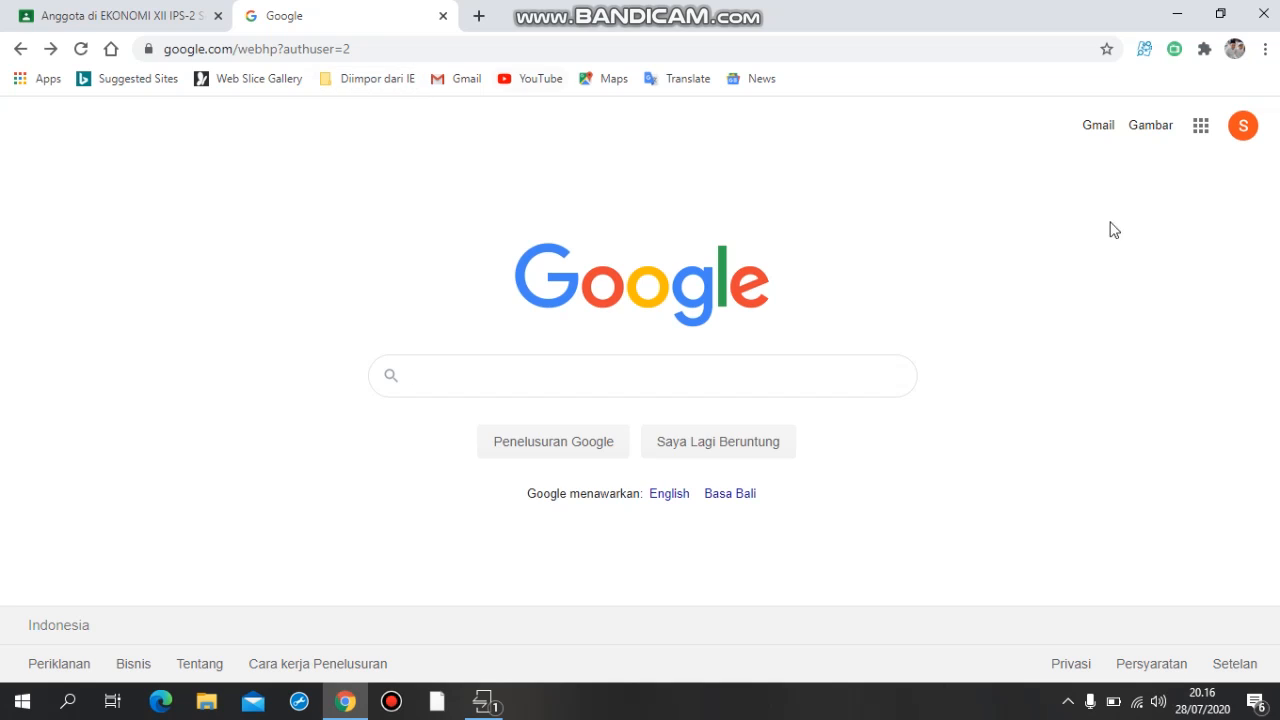
Go from the Google home page to Google Classroom.
left_click(1199, 132)
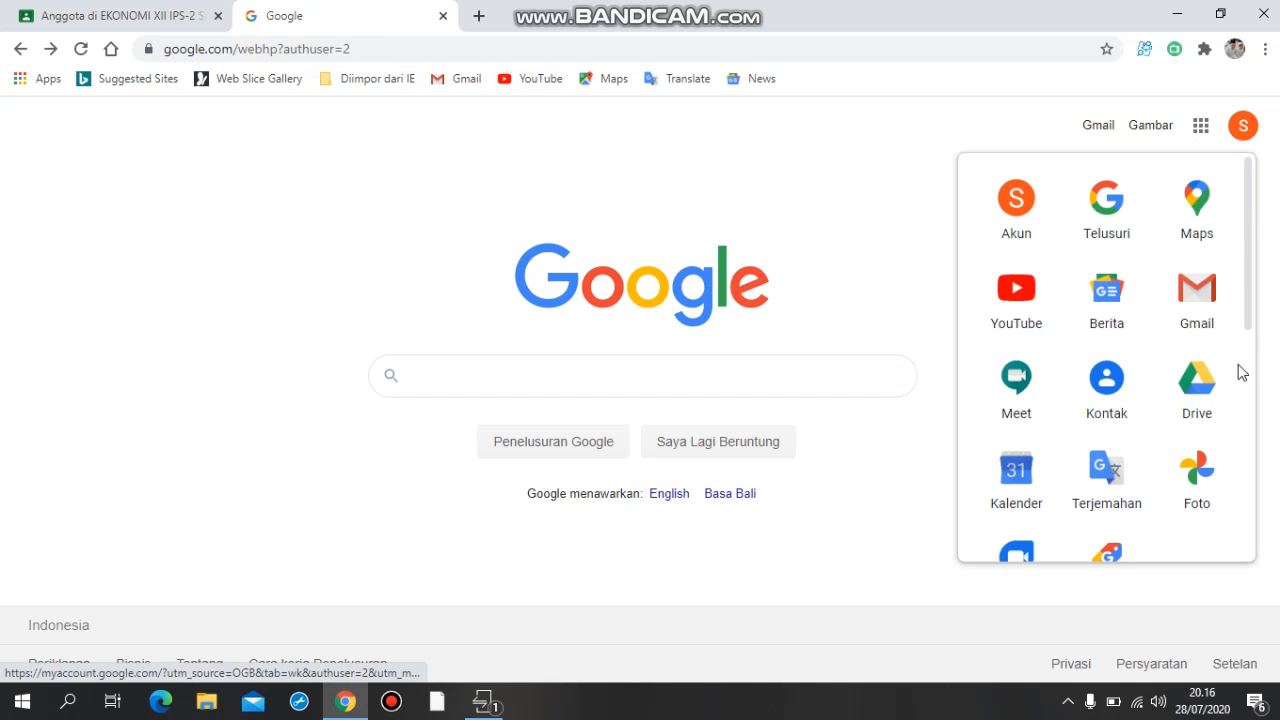
scroll(1223, 420, "down", 5)
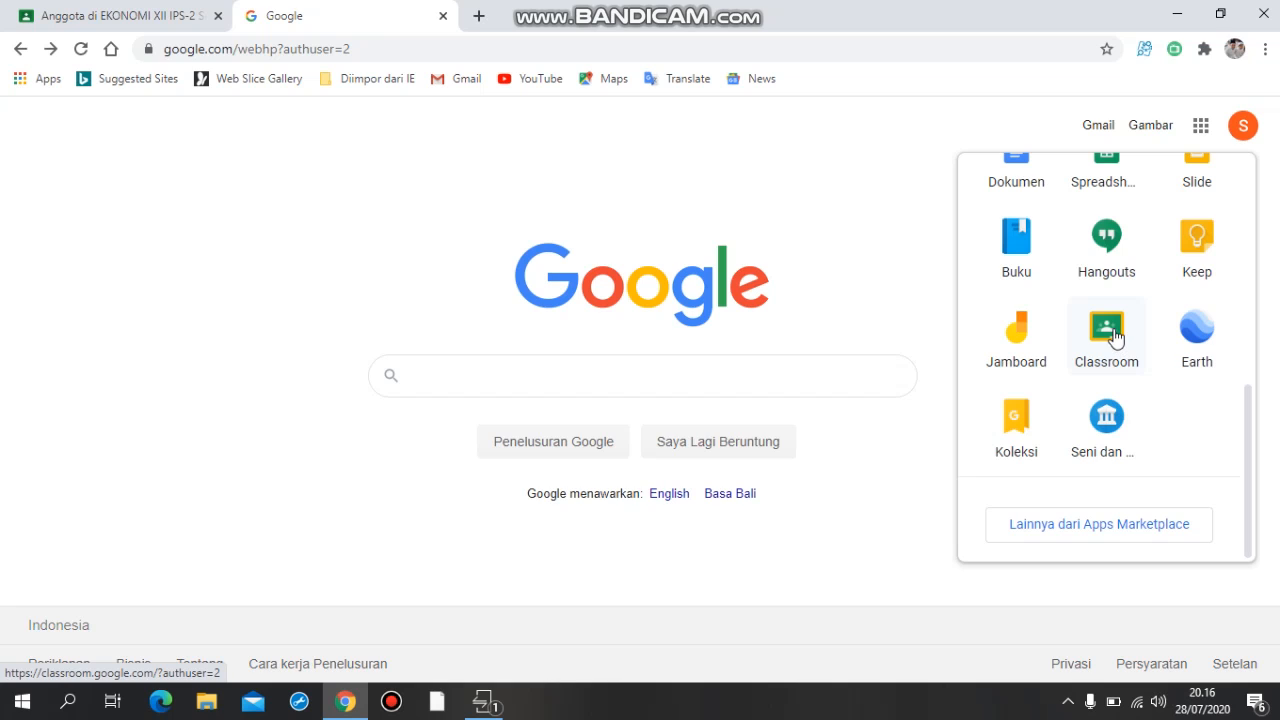
left_click(1116, 337)
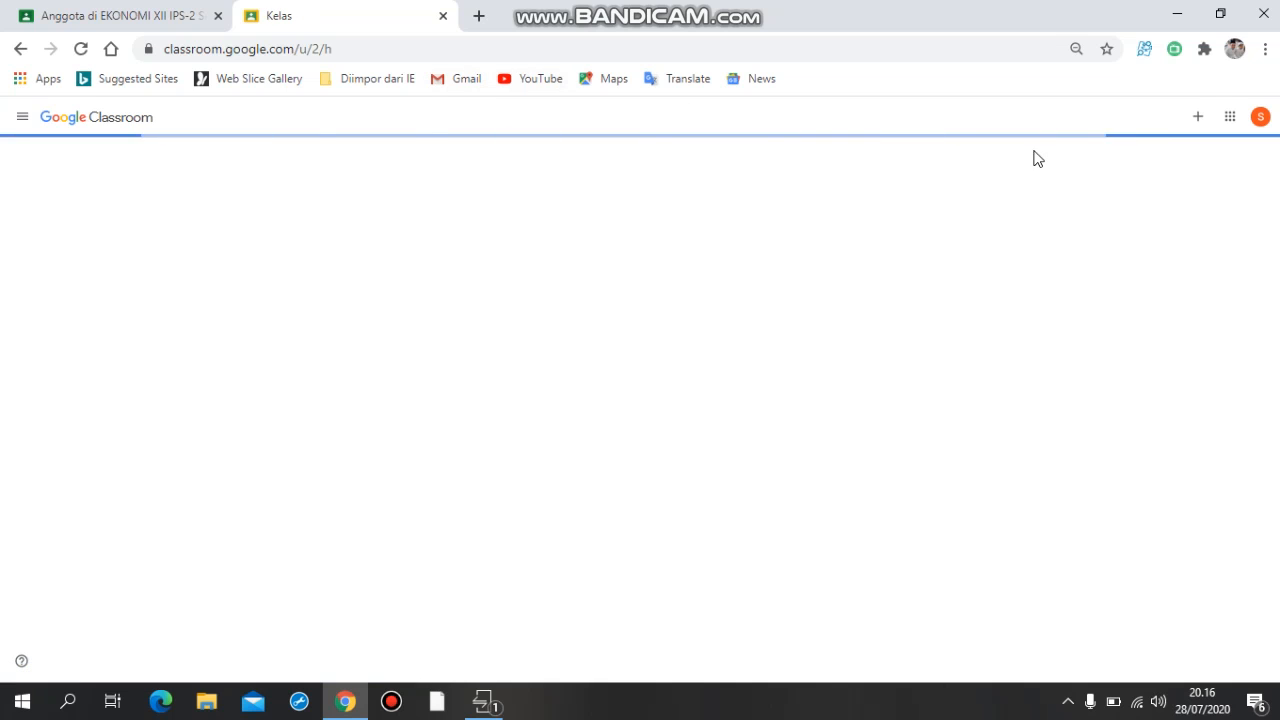
Start creating a new class and accept the notice about using Classroom at a school with students.
left_click(1199, 118)
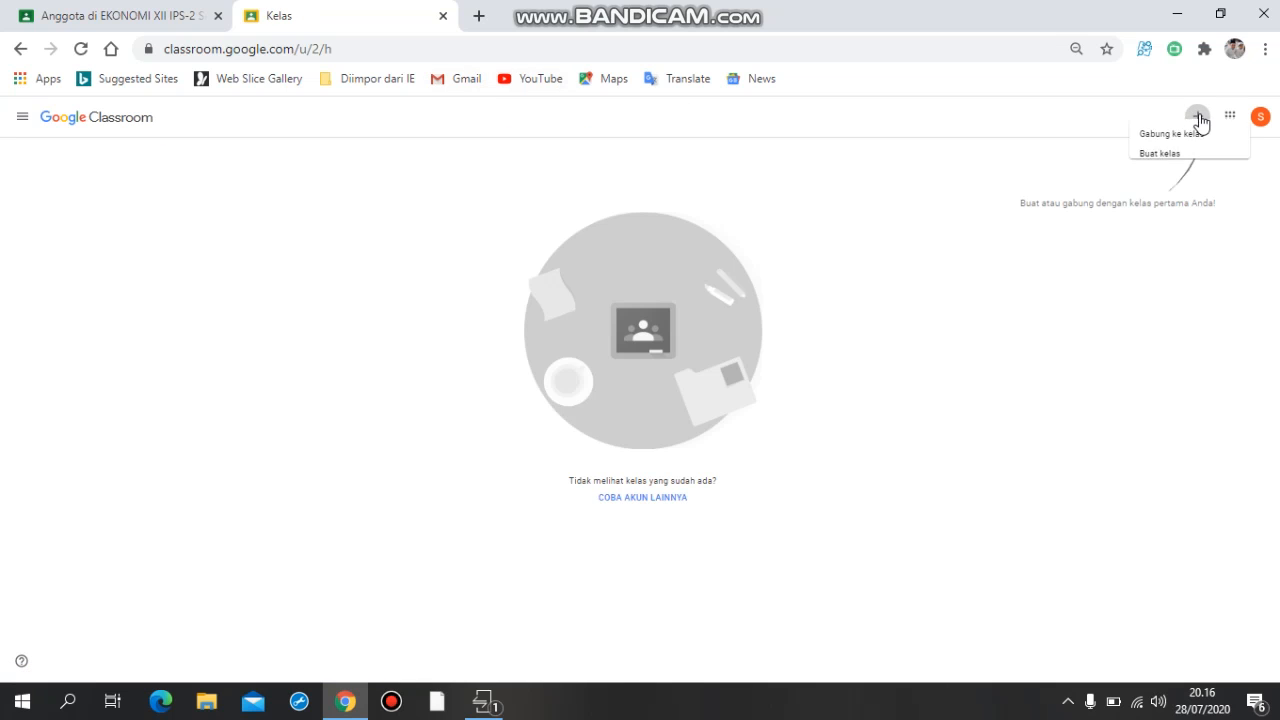
left_click(1131, 175)
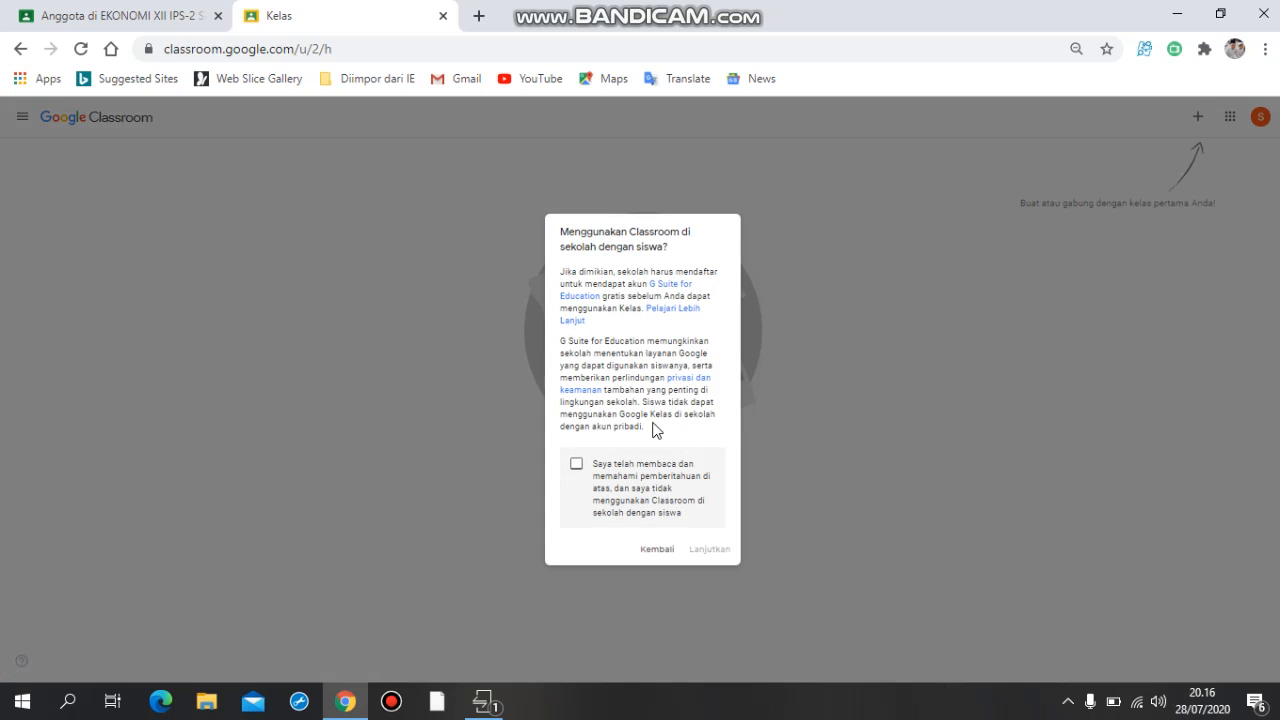
left_click(576, 465)
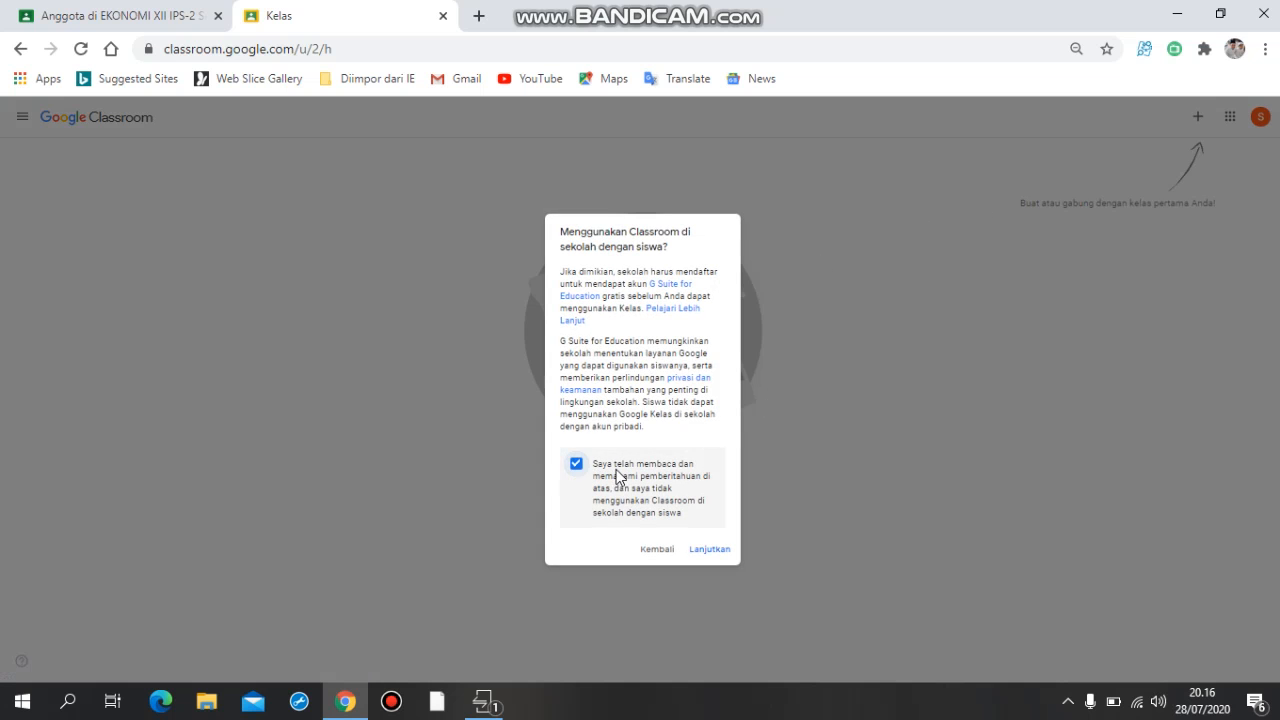
left_click(711, 549)
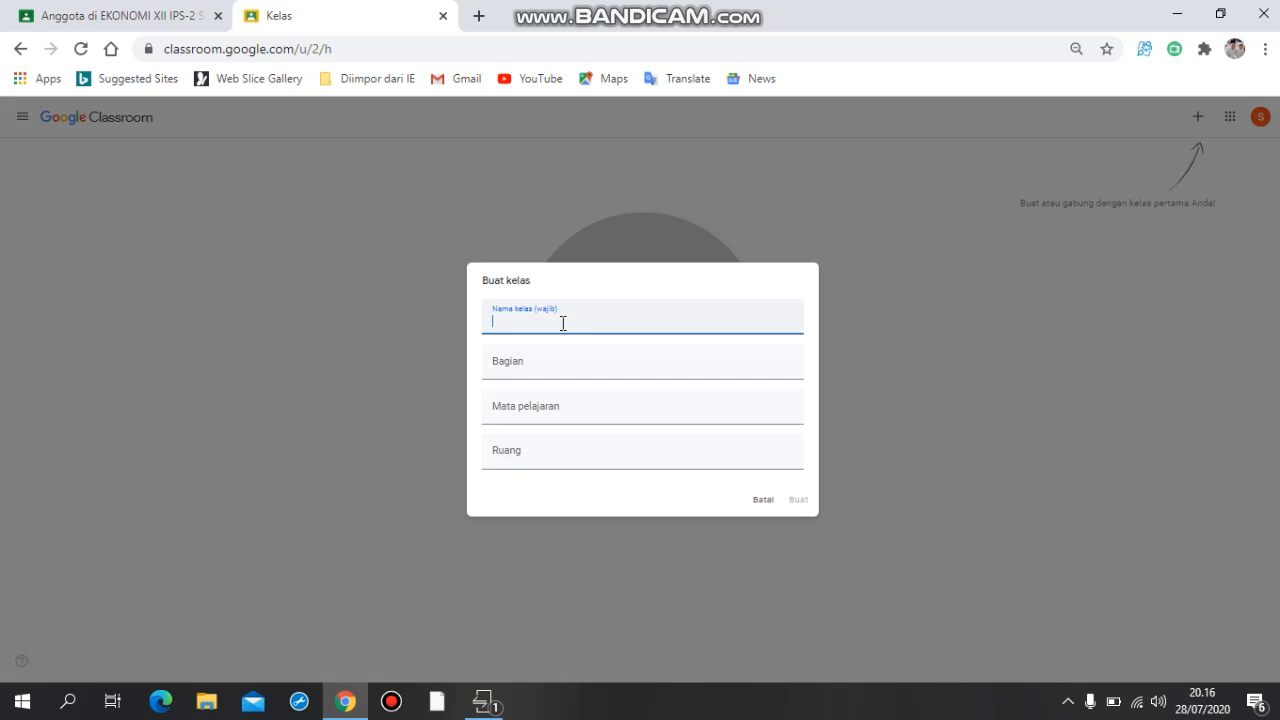
Enter X MIPA-1 as the name of the new class.
type("x mip")
key("BackSpace")
key("BackSpace")
key("BackSpace")
key("BackSpace")
key("BackSpace")
type("X MIPA")
Enter Semester Ganjil 2020/2021 as the section (Bagian) of the new class.
left_click(539, 367)
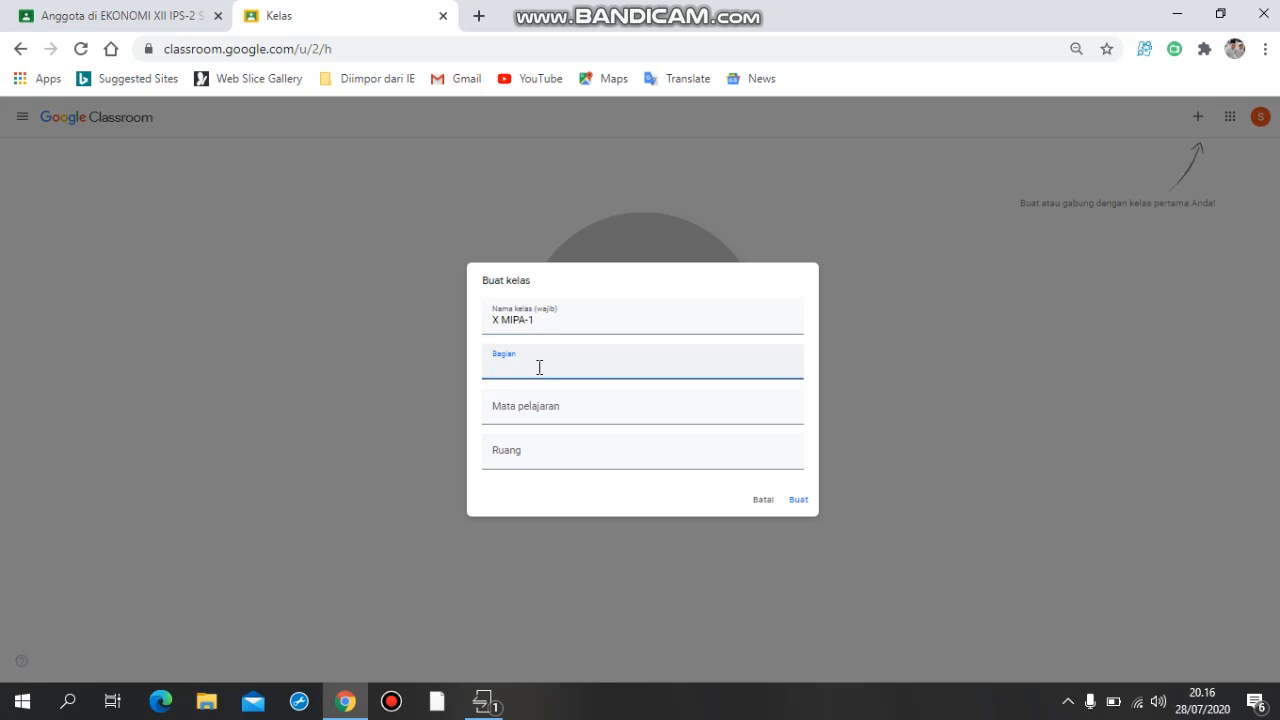
type("8")
key("BackSpace")
key("BackSpace")
type("Semest")
key("BackSpace")
key("BackSpace")
type("ster Ganjil 2020/2021")
Set the subject to Ekonomi, leave the room empty, create the class and dismiss the What's new notice.
left_click(551, 408)
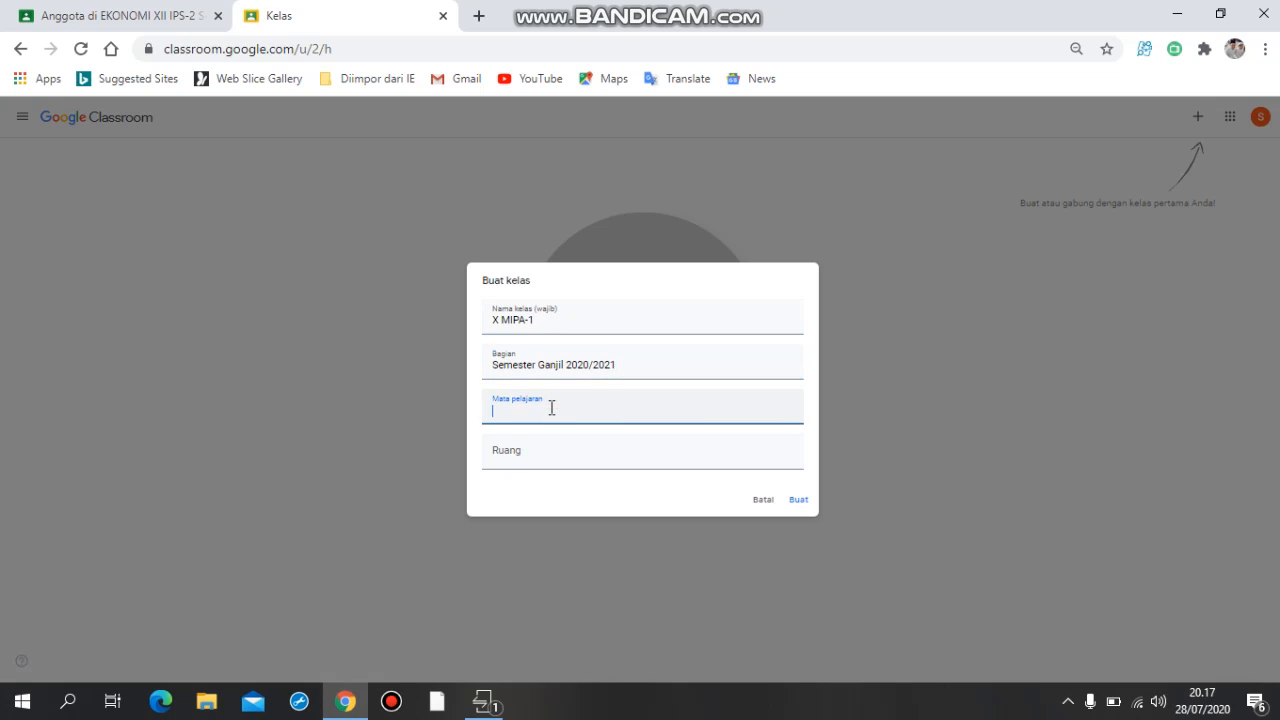
type("Ekonomi")
left_click(533, 462)
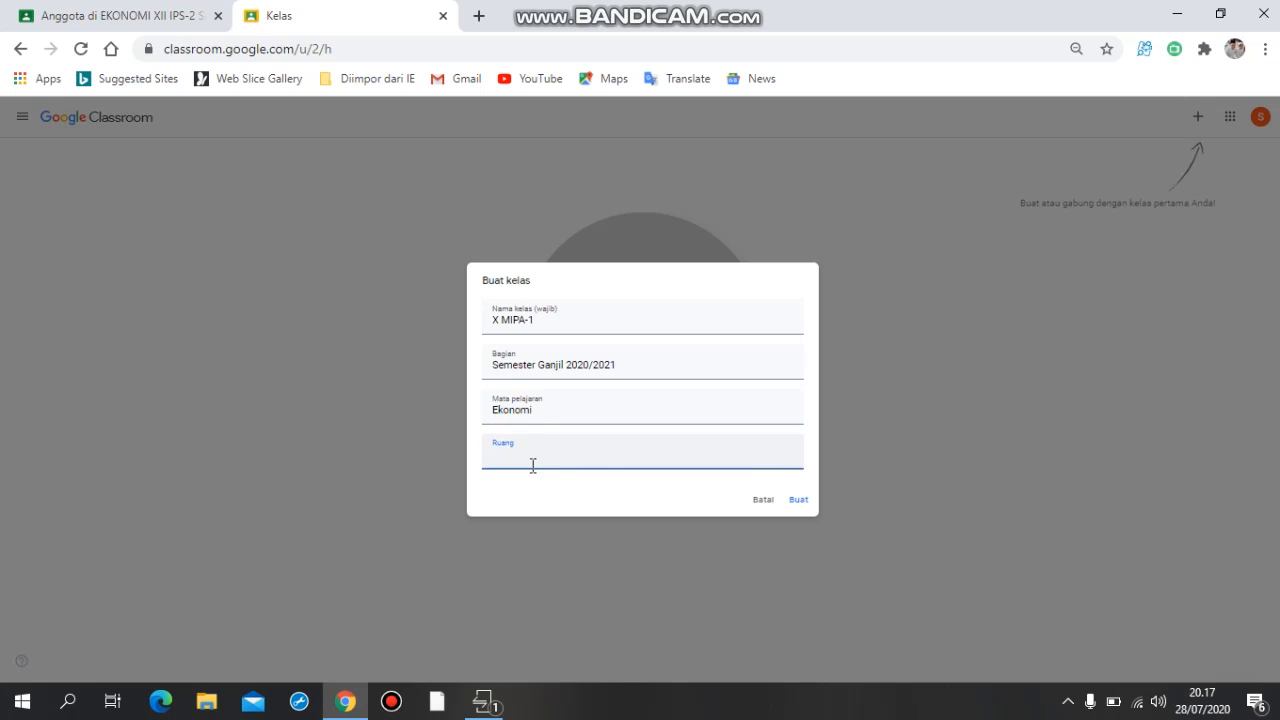
left_click(811, 507)
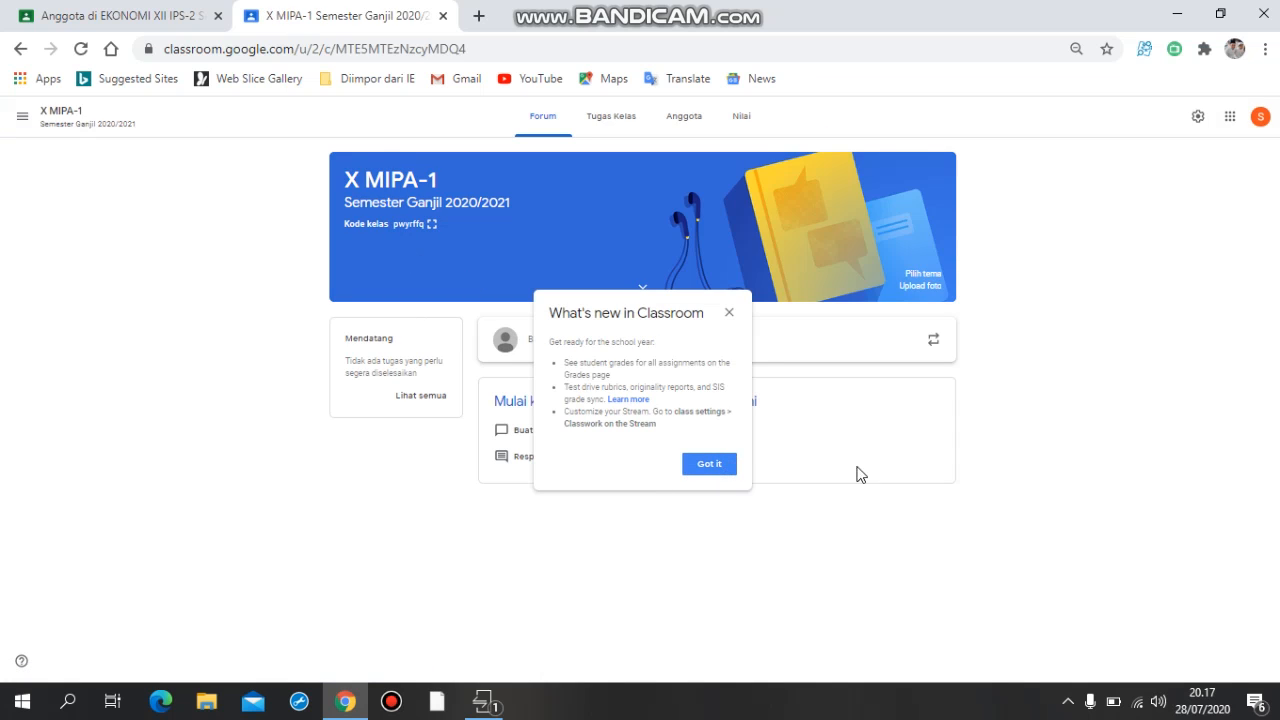
left_click(727, 318)
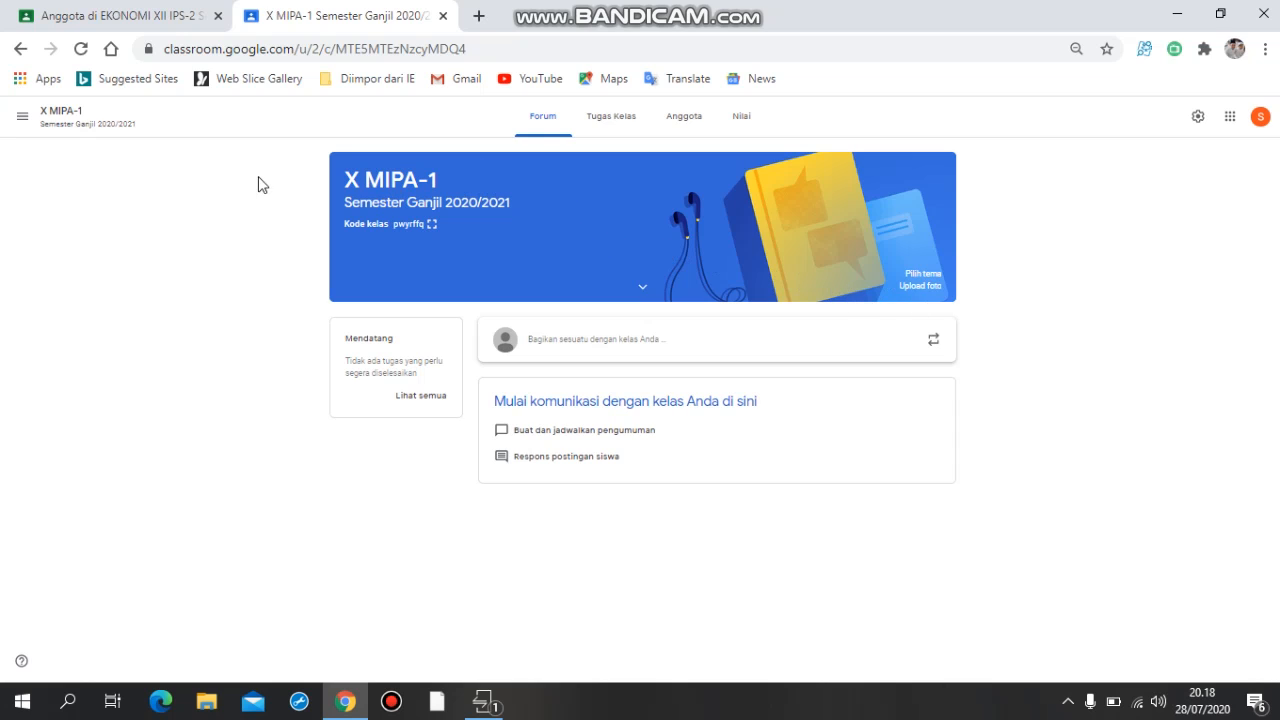
Return to the class overview and rename the X MIPA-1 class as X MIPA-1 EKONOMI.
left_click(22, 118)
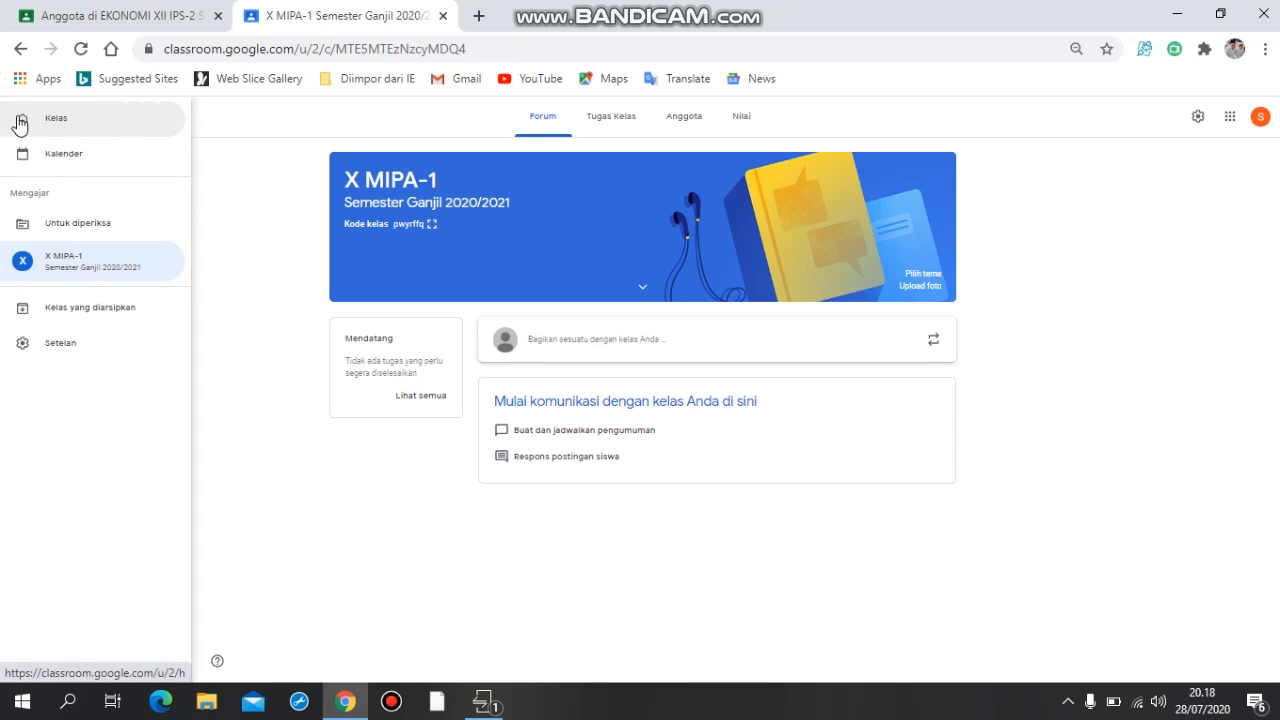
left_click(89, 131)
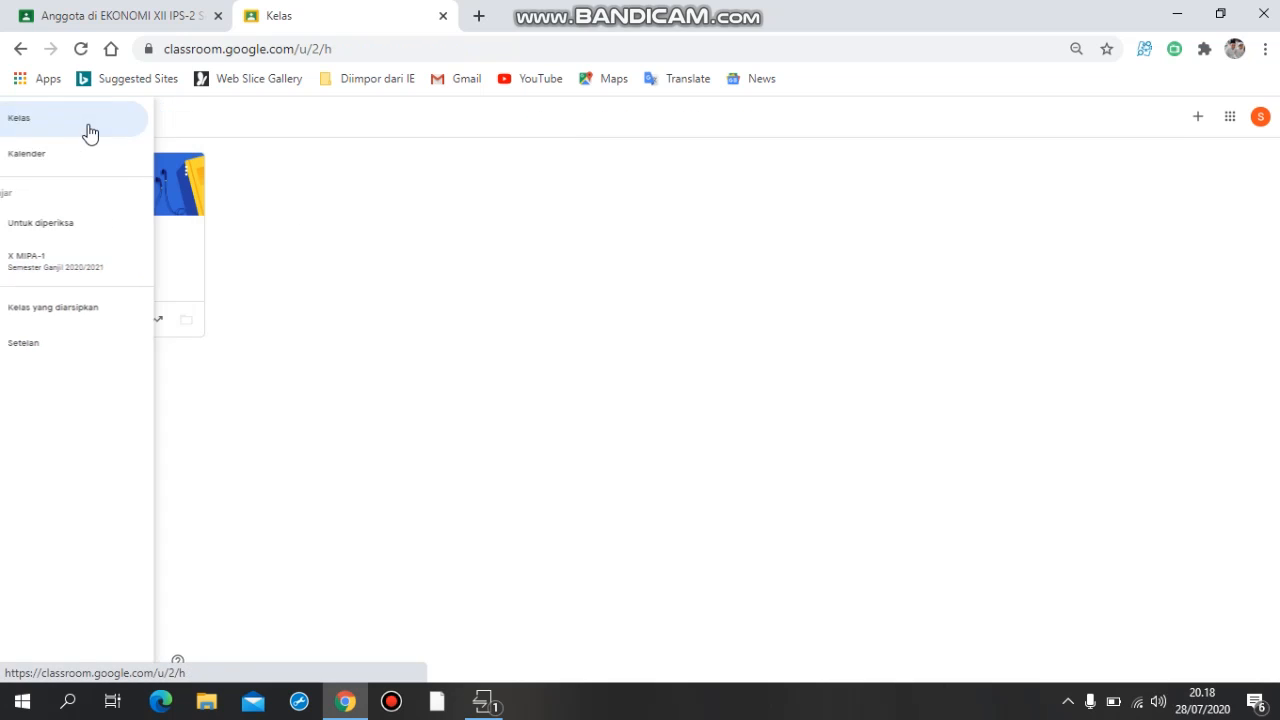
left_click(186, 177)
left_click(160, 199)
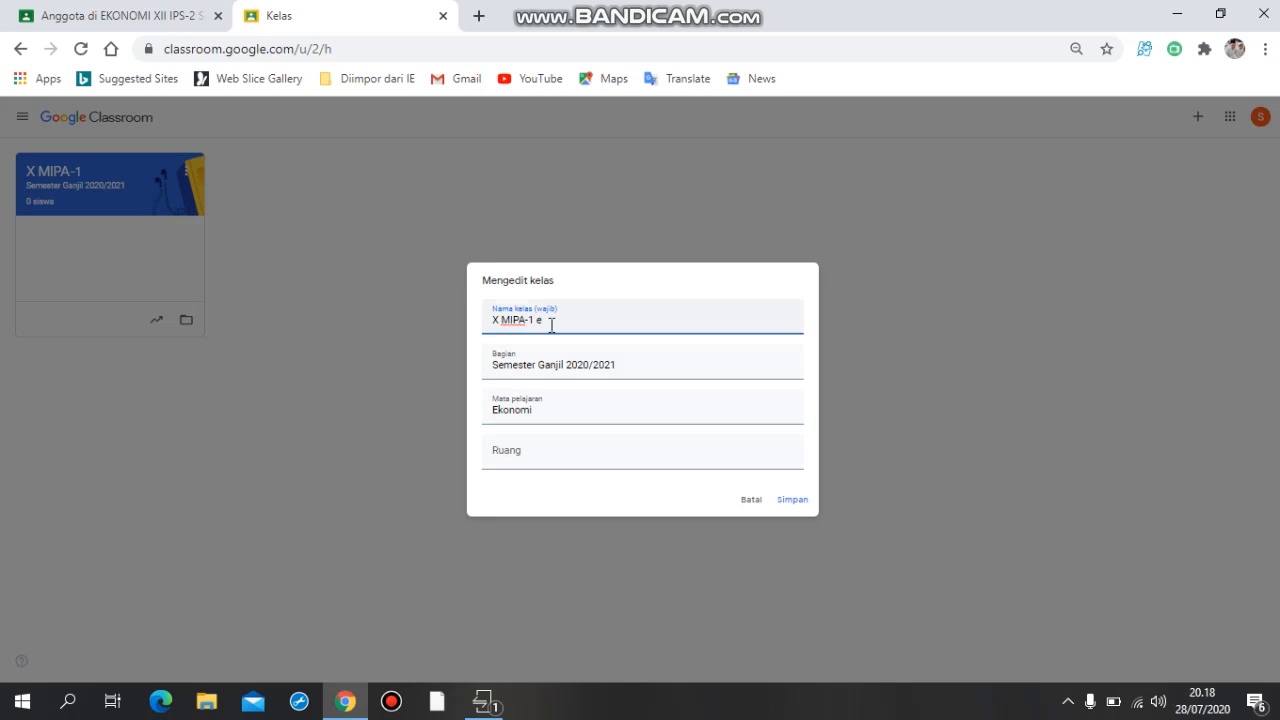
type("ekONOMI")
left_click(803, 508)
left_click(803, 506)
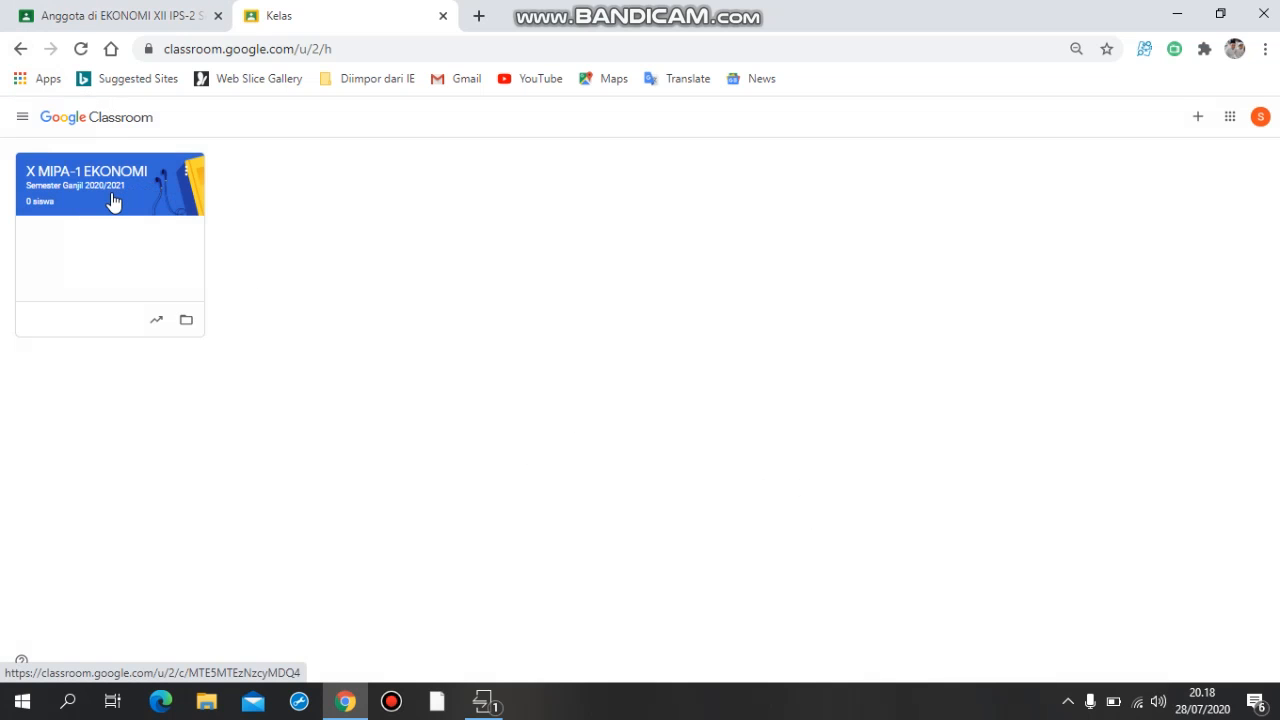
Open the X MIPA-1 EKONOMI class and add a classwork topic named ABSENSI.
left_click(114, 199)
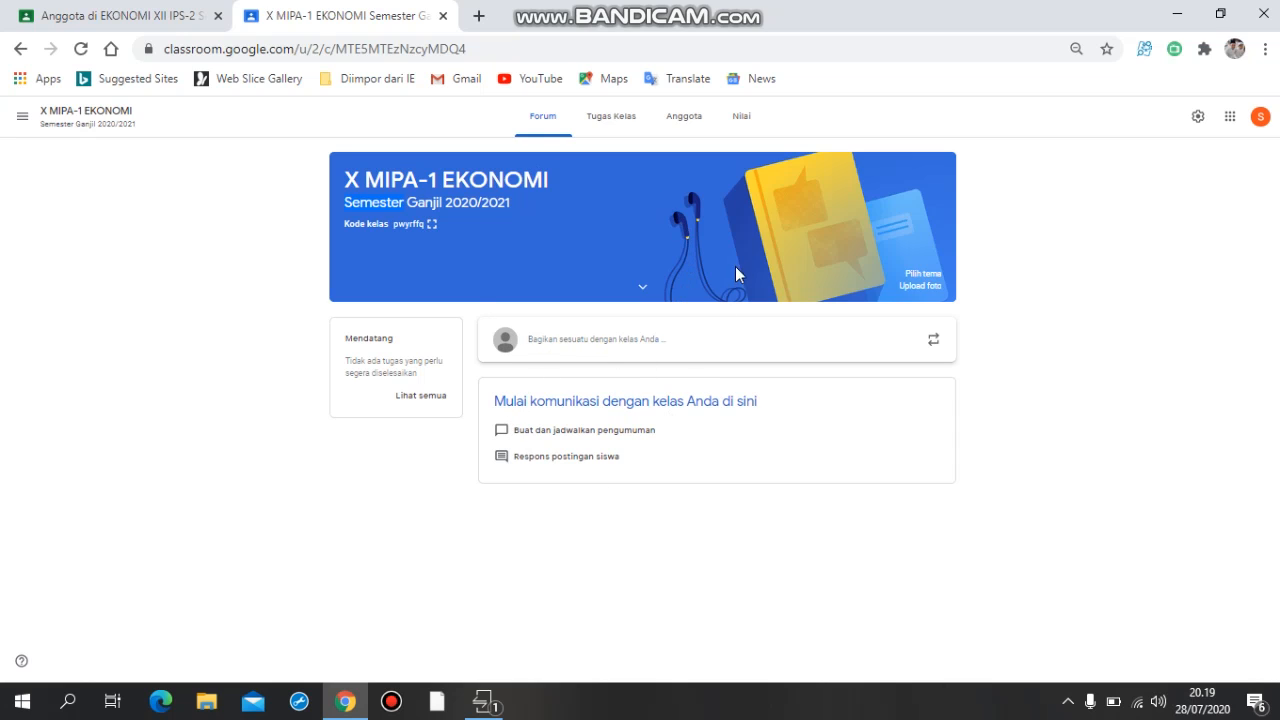
left_click(620, 135)
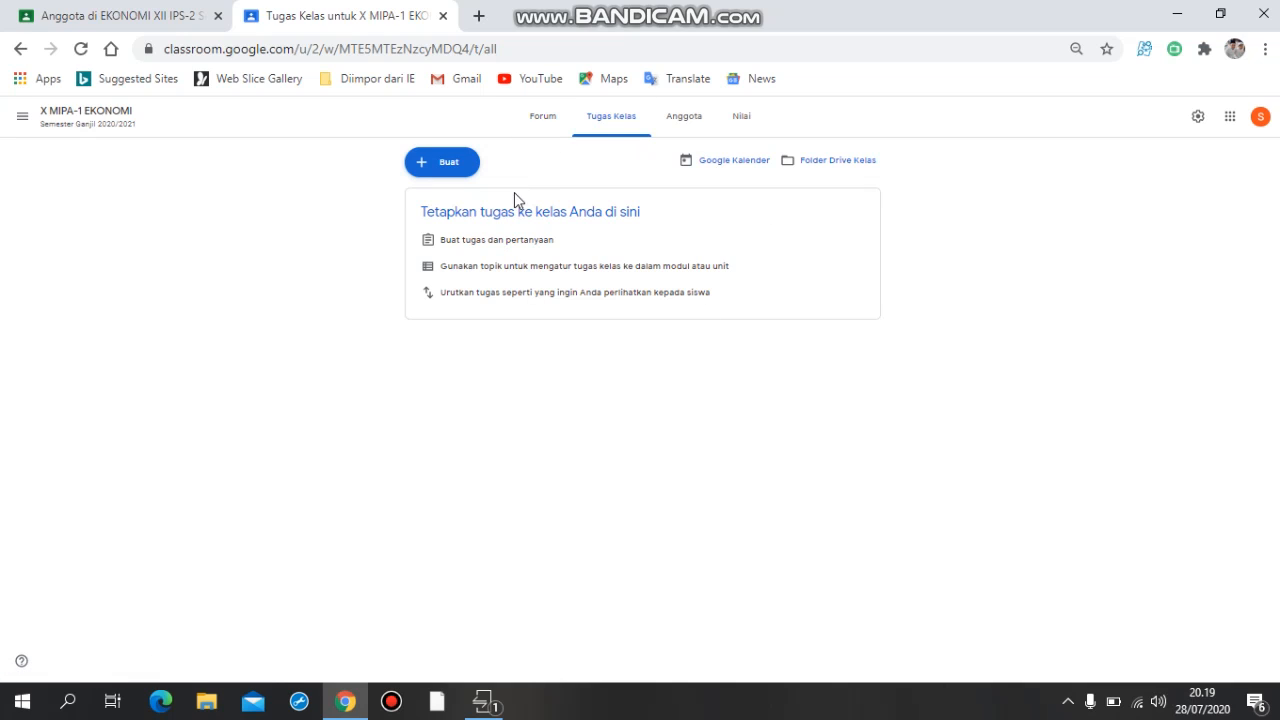
left_click(449, 172)
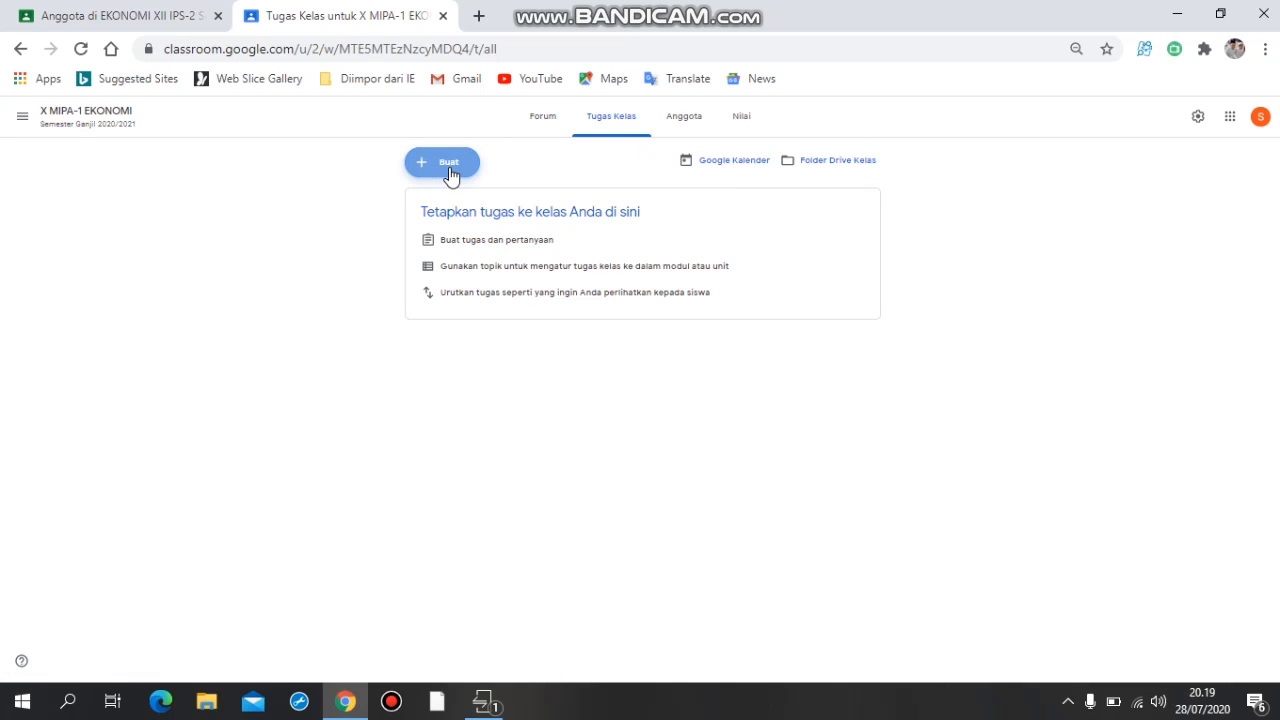
left_click(464, 366)
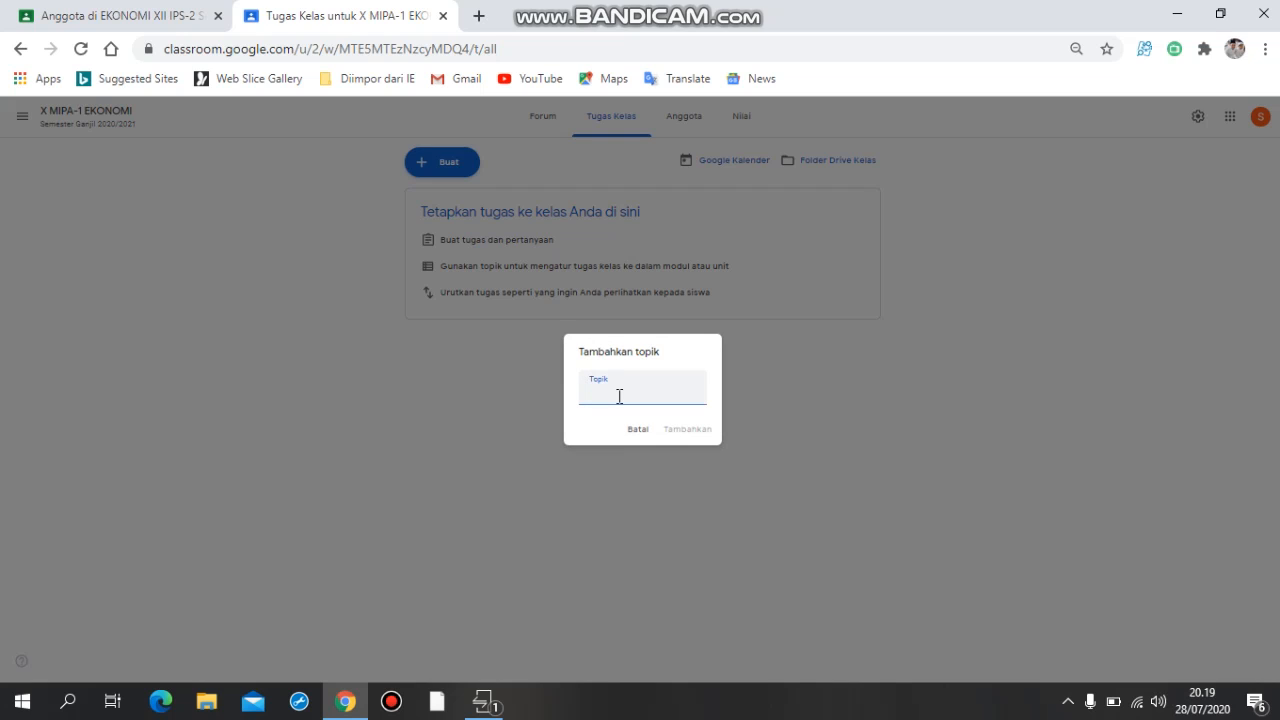
type("ABSENSI")
left_click(684, 431)
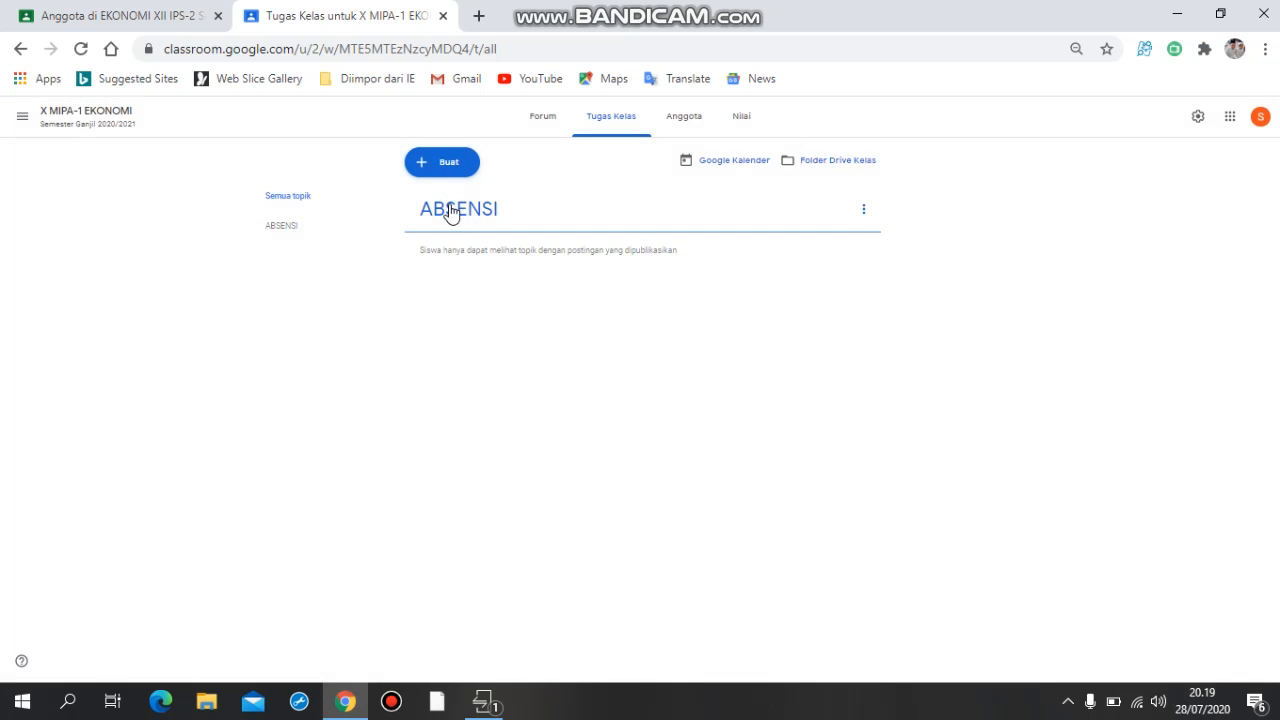
Add a classwork topic named BAHAN AJAR.
left_click(438, 166)
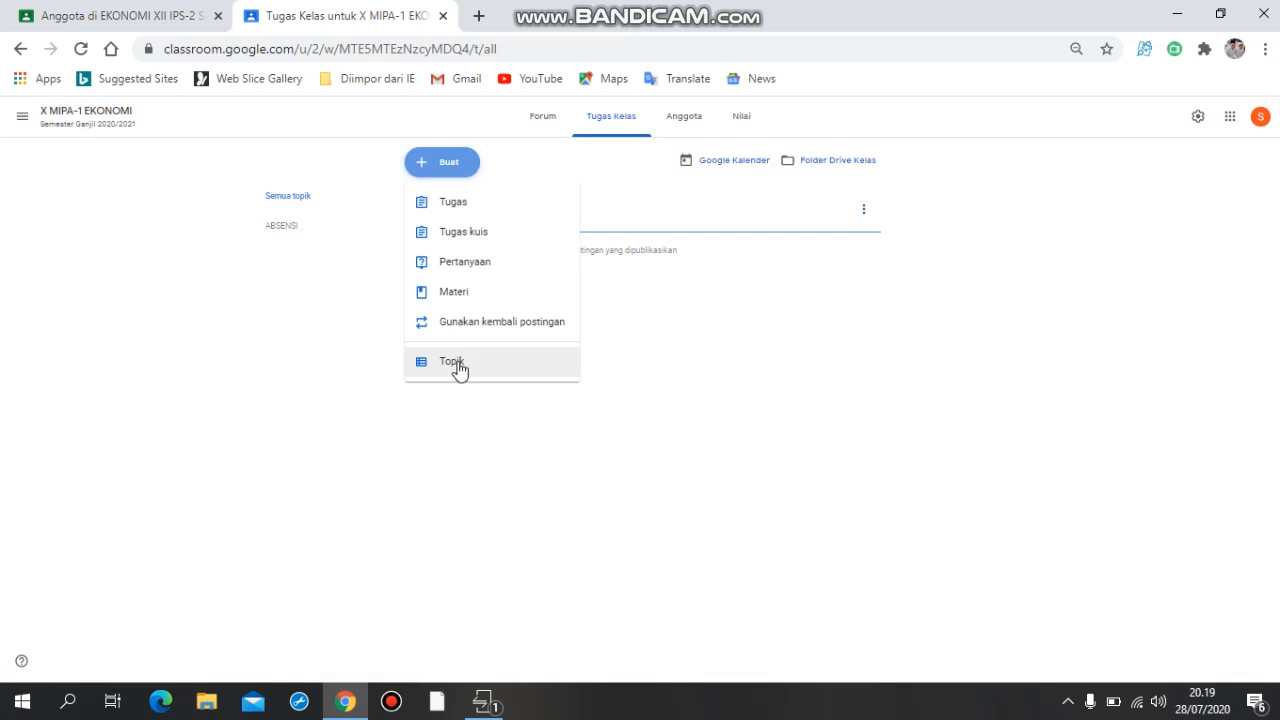
left_click(458, 366)
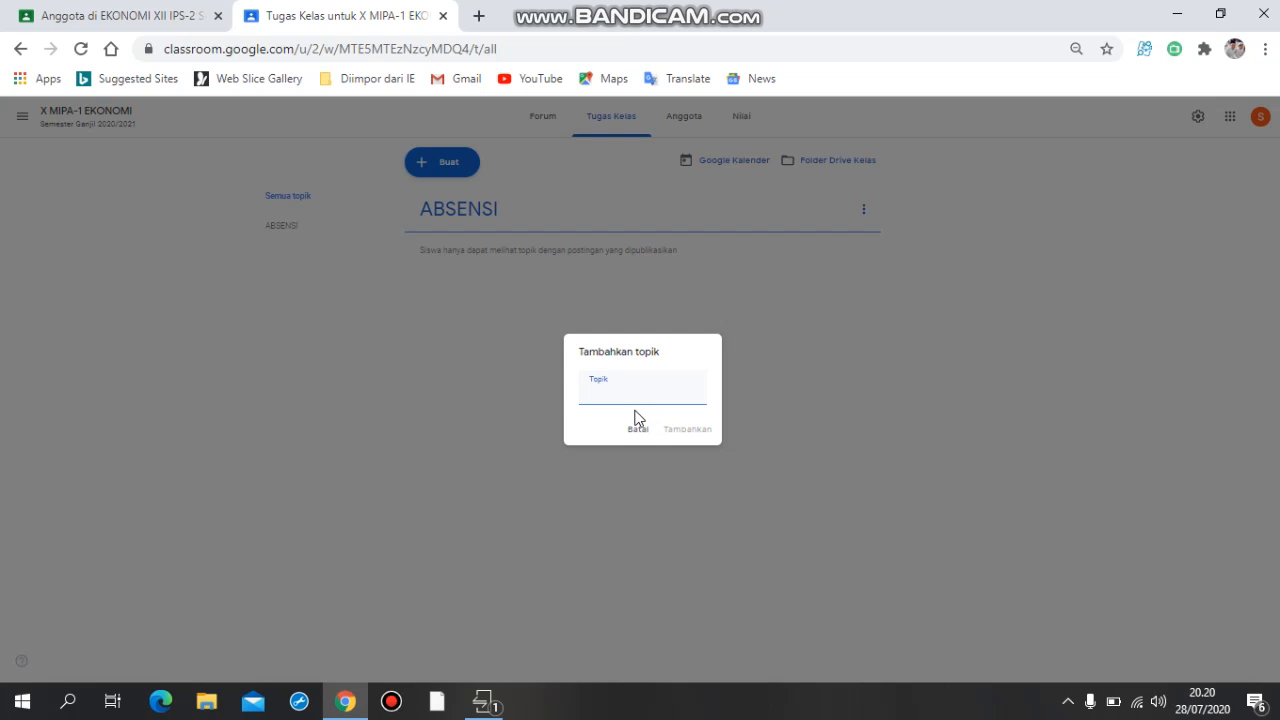
type("BAHAN AJAR")
left_click(699, 433)
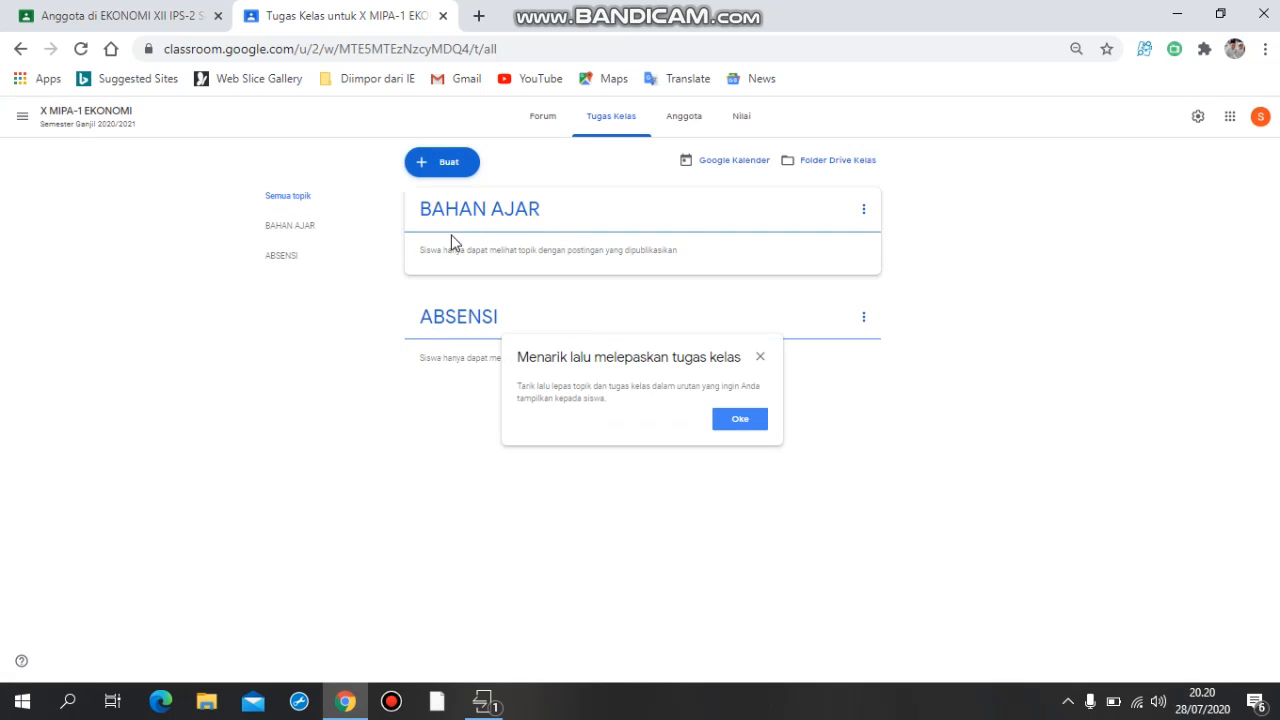
Add a classwork topic named MEDIA PEMBELAJARAN, dismissing the tip about reordering classwork.
left_click(446, 168)
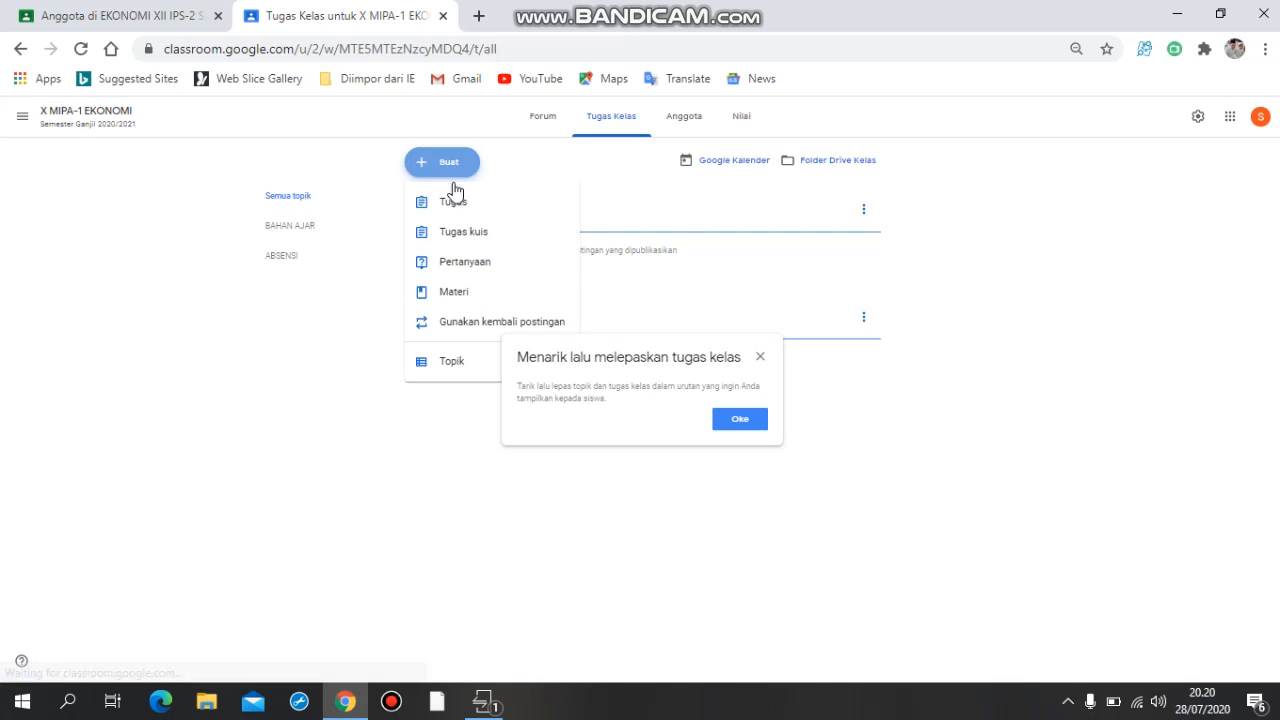
left_click(456, 362)
left_click(740, 434)
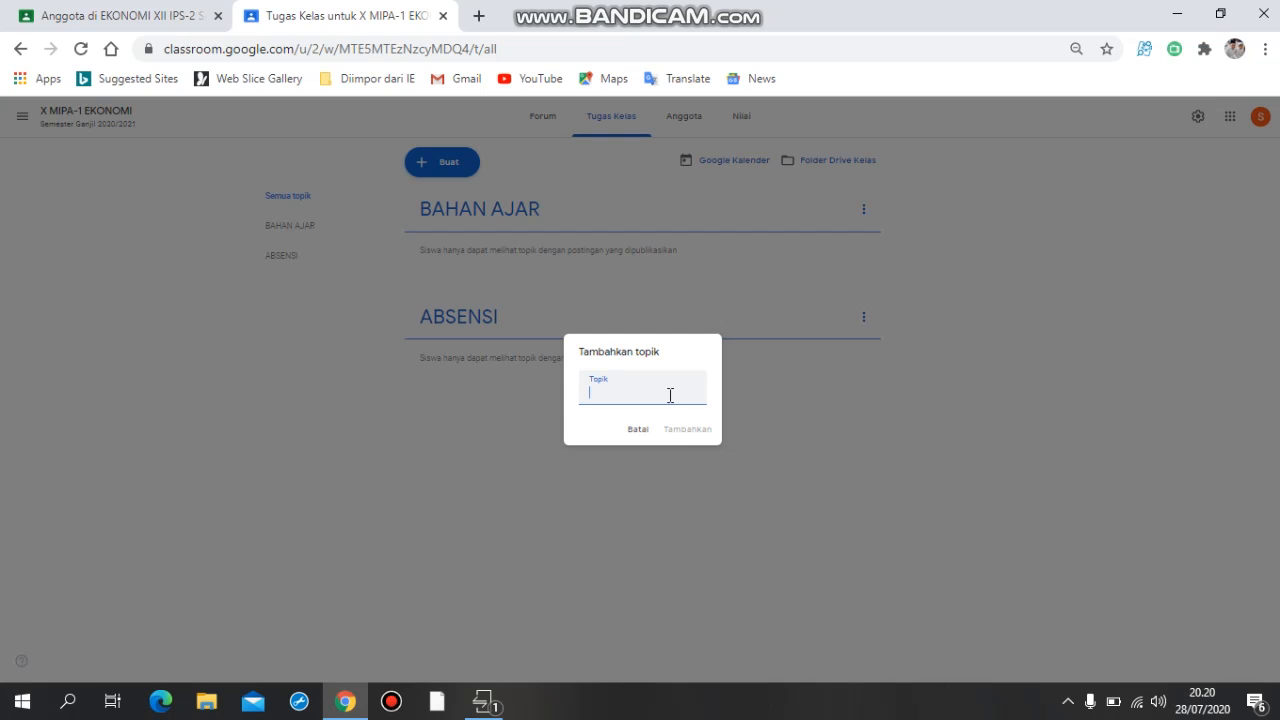
type("MEDIA PEMBELAJARAN")
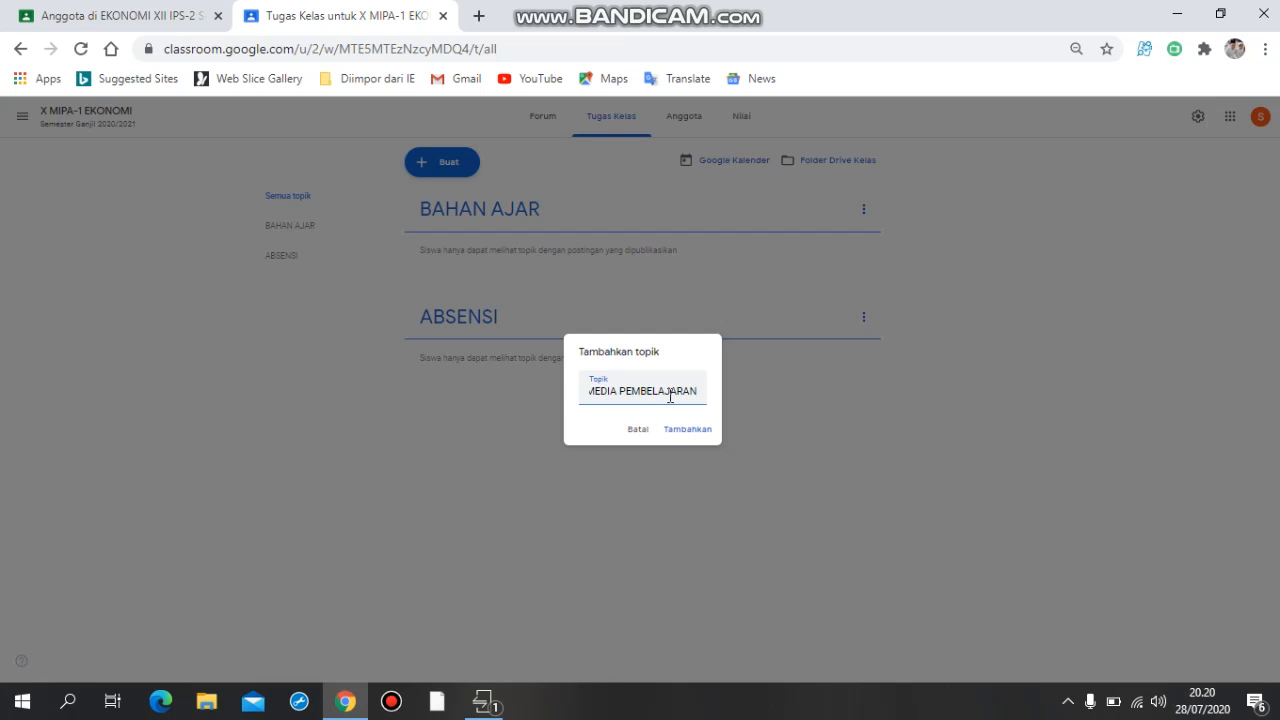
left_click(698, 431)
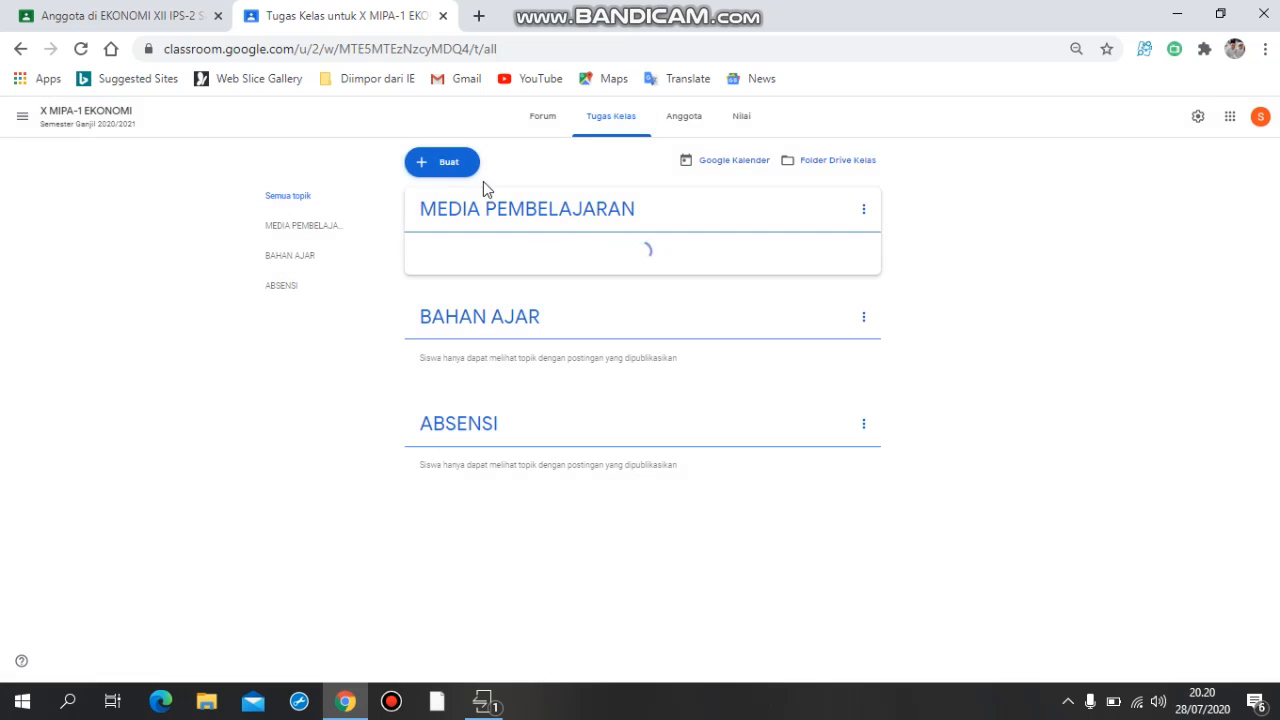
Add a classwork topic named LEMBAR KERJA PESERTA DIDIK.
left_click(440, 164)
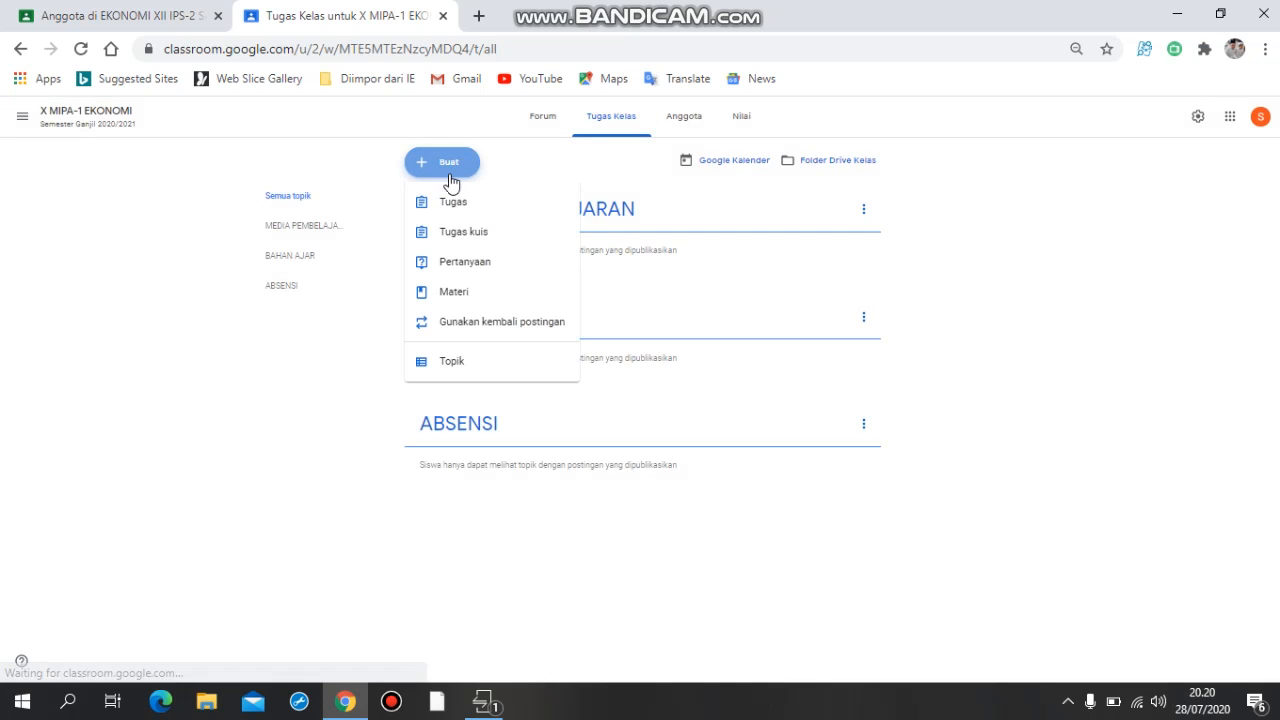
left_click(478, 362)
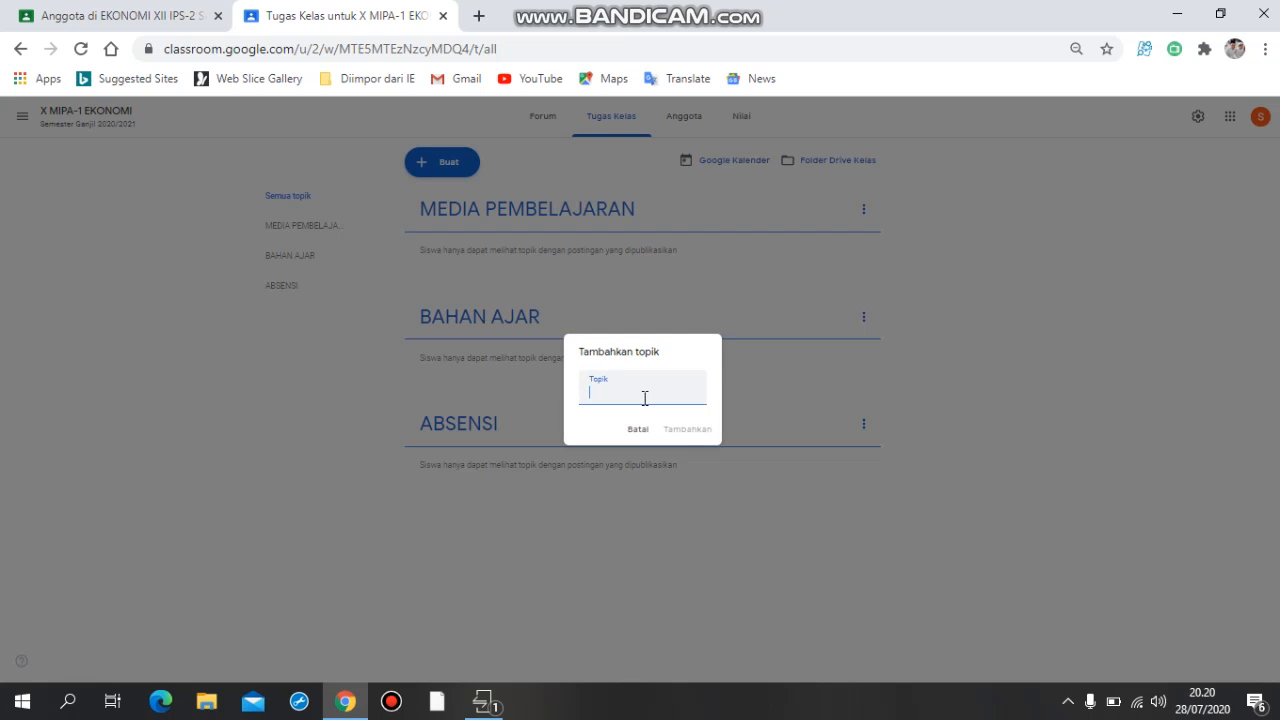
type("LEMBAR KERJA PE")
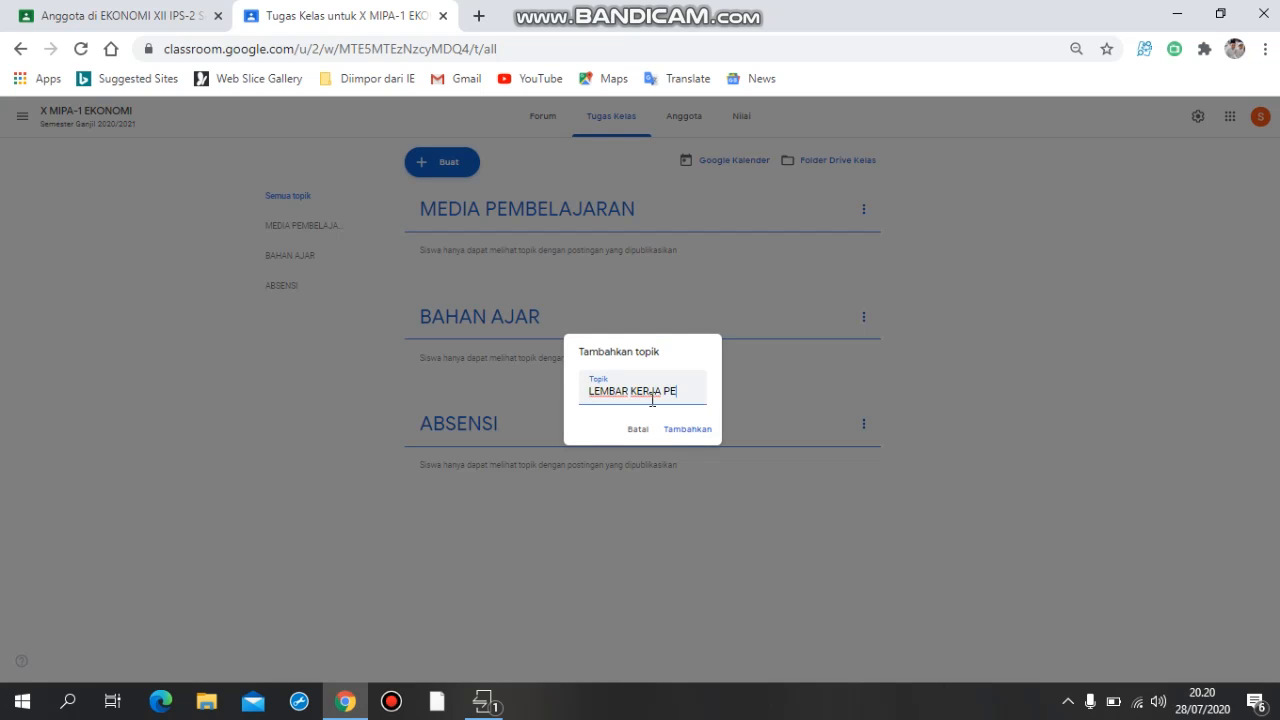
type("SERTA DIDIK")
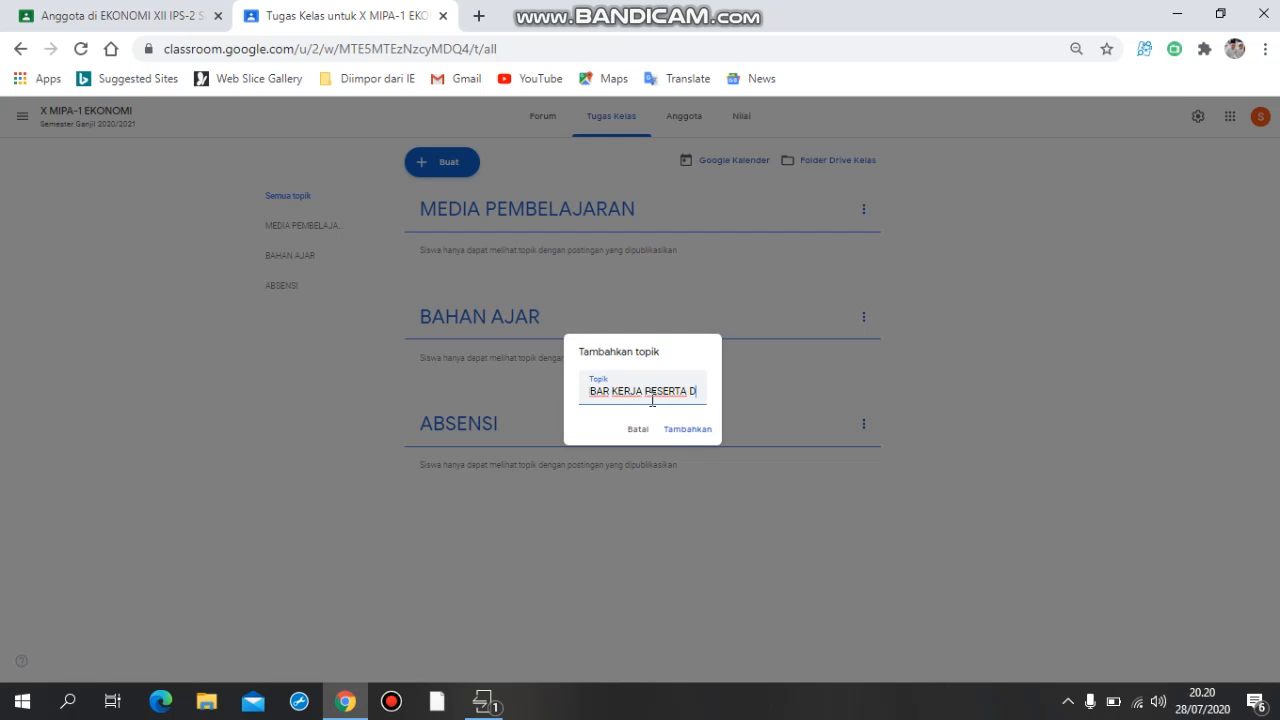
left_click(693, 433)
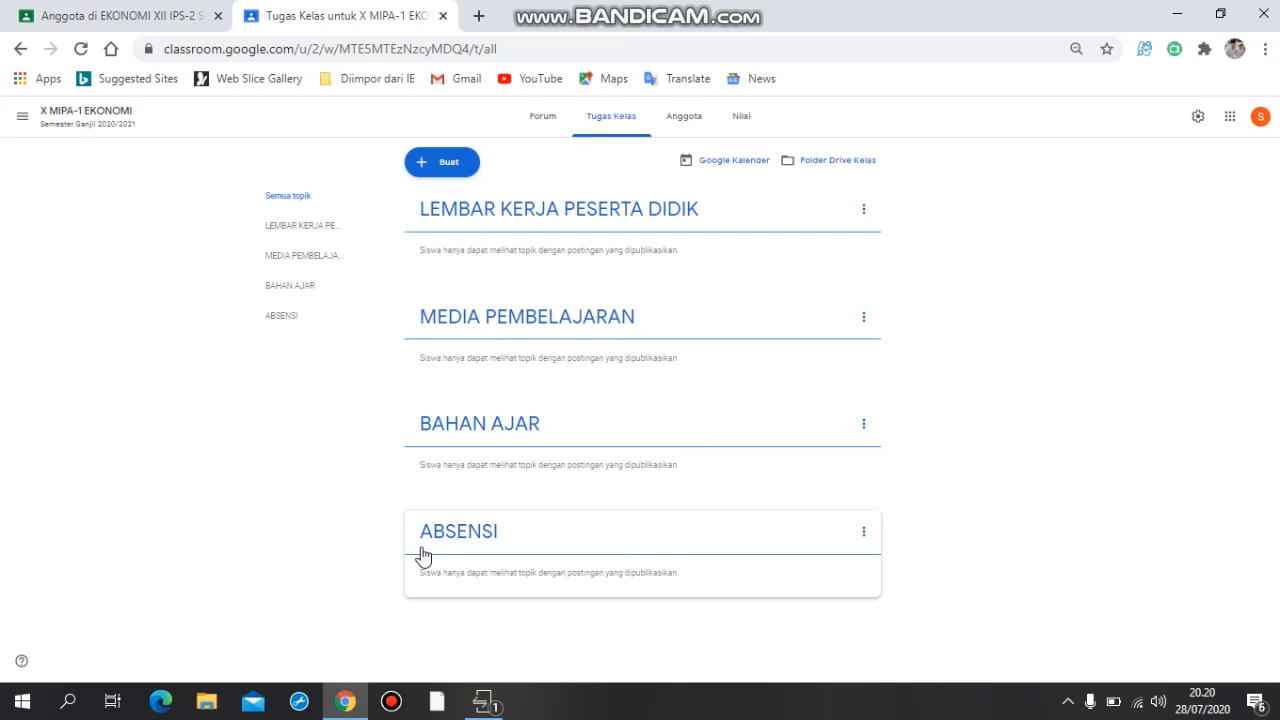
Reorder the classwork topics to ABSENSI, BAHAN AJAR, MEDIA PEMBELAJARAN, LEMBAR KERJA PESERTA DIDIK.
left_click_drag(475, 455, 513, 191)
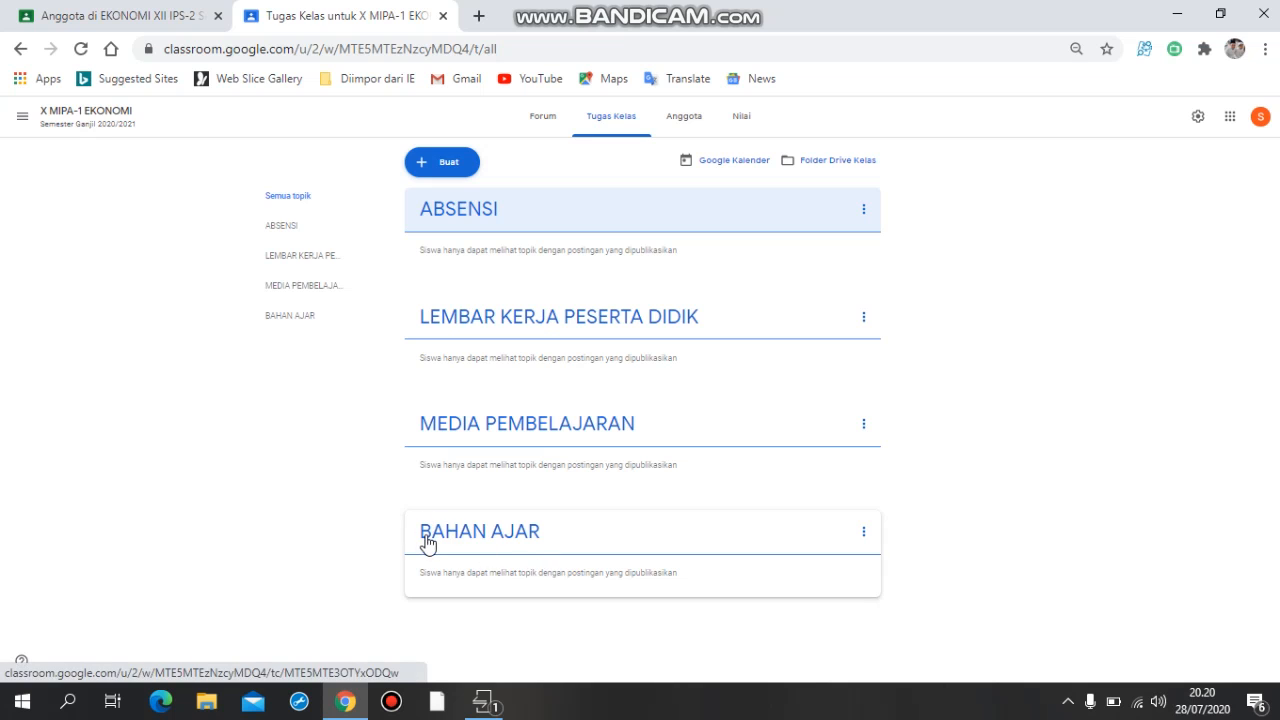
left_click_drag(428, 541, 524, 298)
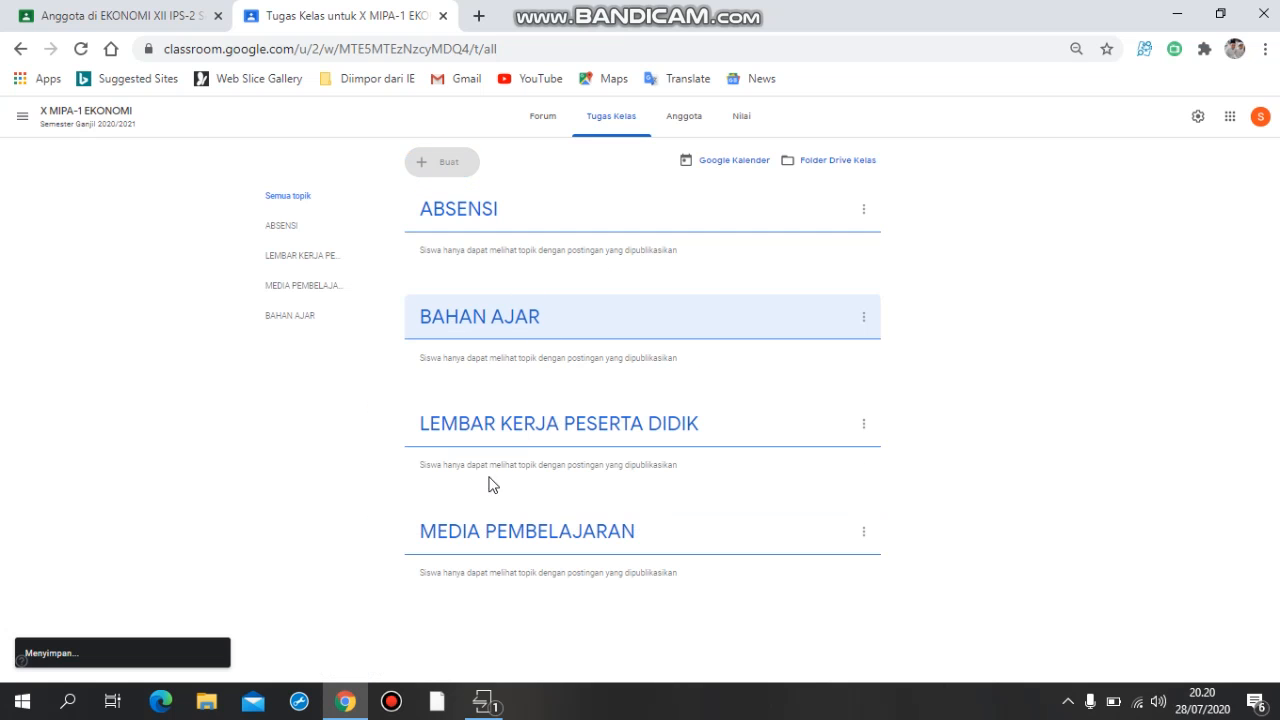
left_click_drag(437, 543, 486, 381)
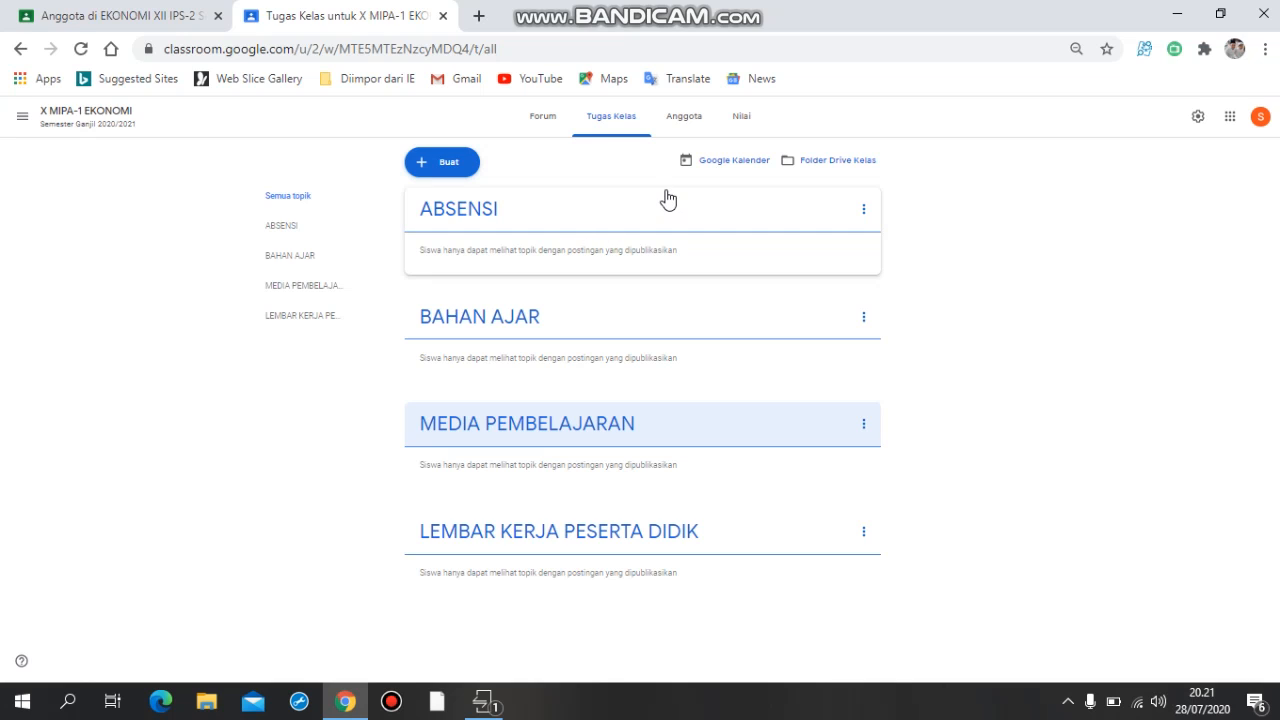
Show the class's member page with its teacher and student sections.
left_click(689, 126)
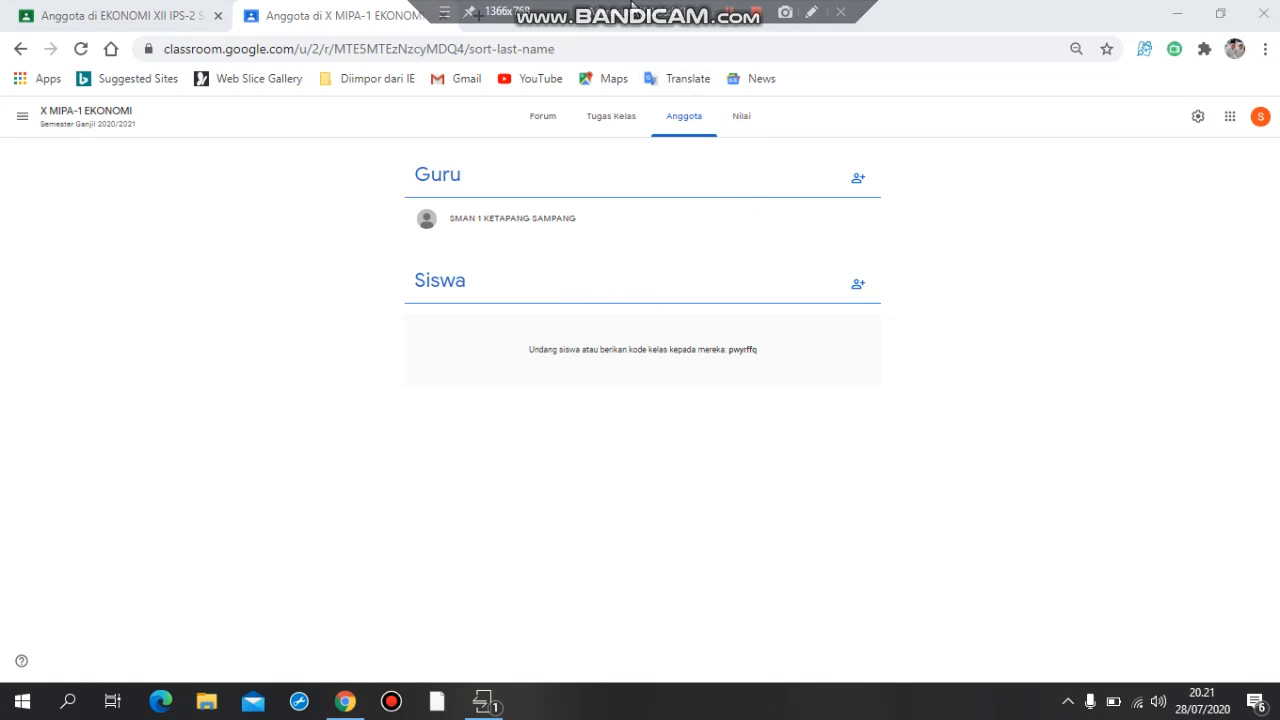
mouse_move(632, 8)
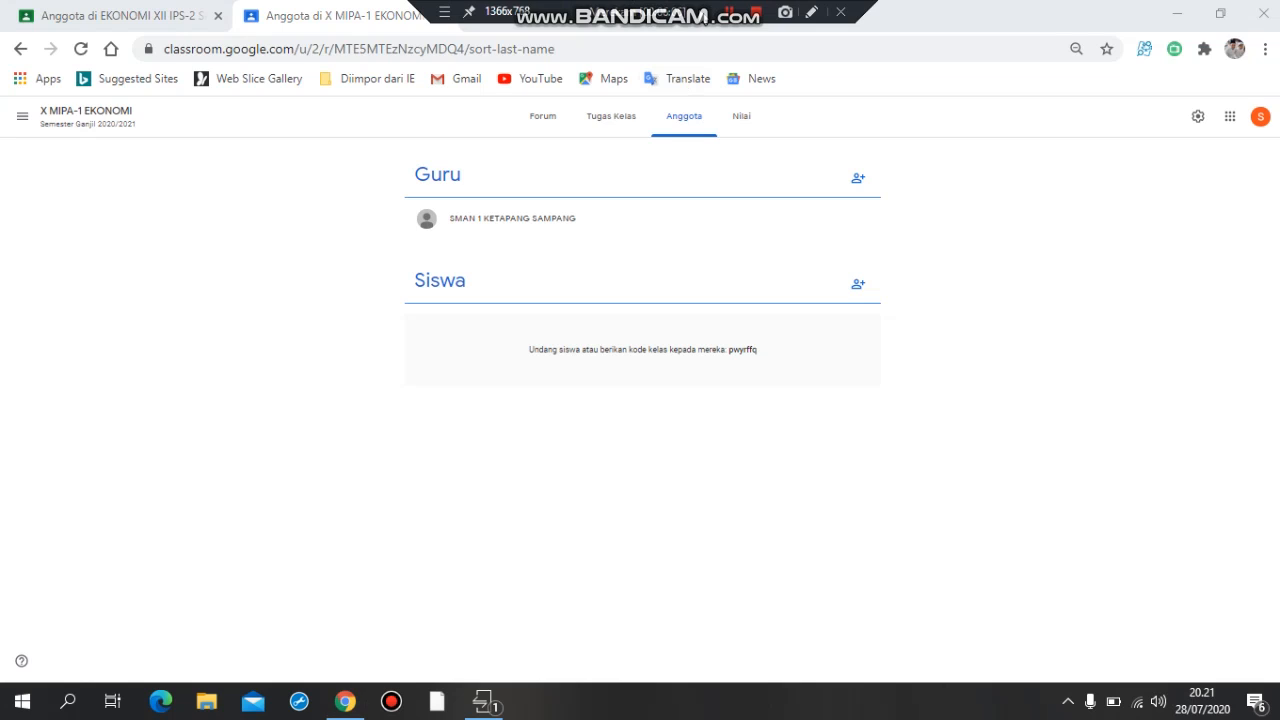